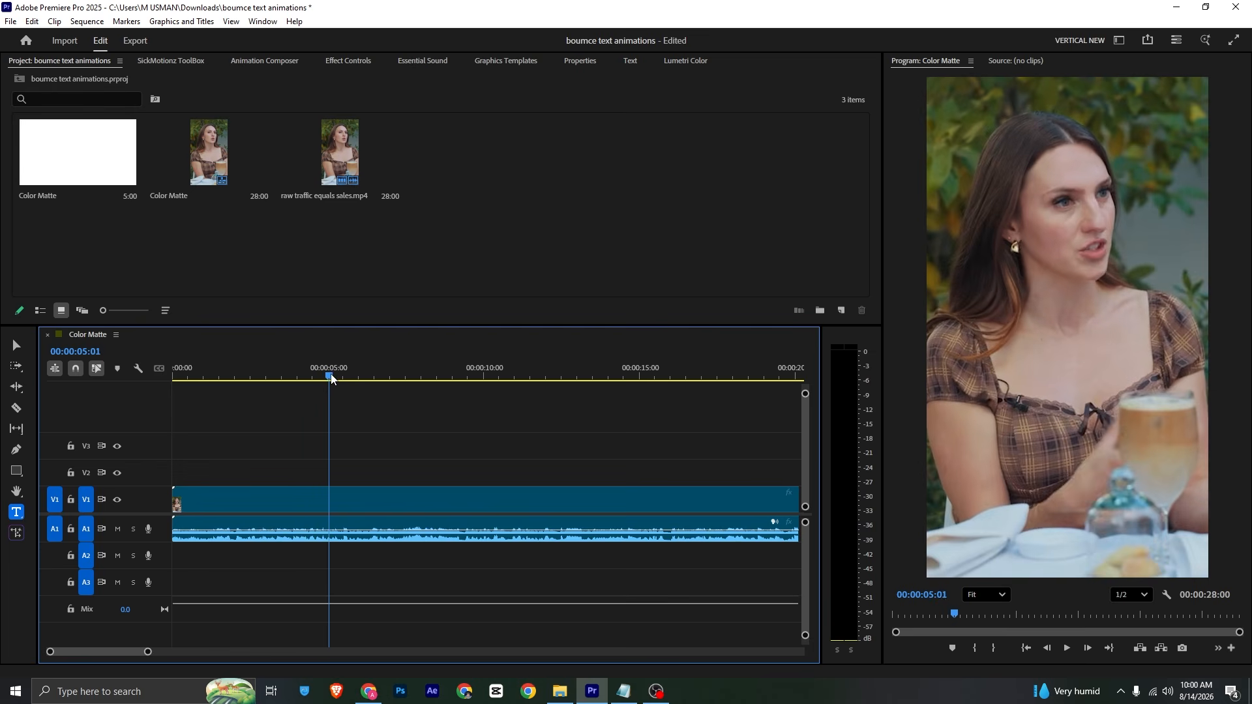
Step: Cut the interview clip at 00:00:05:04 and delete everything after the cut
key(c)
click(336, 504)
key(v)
click(354, 503)
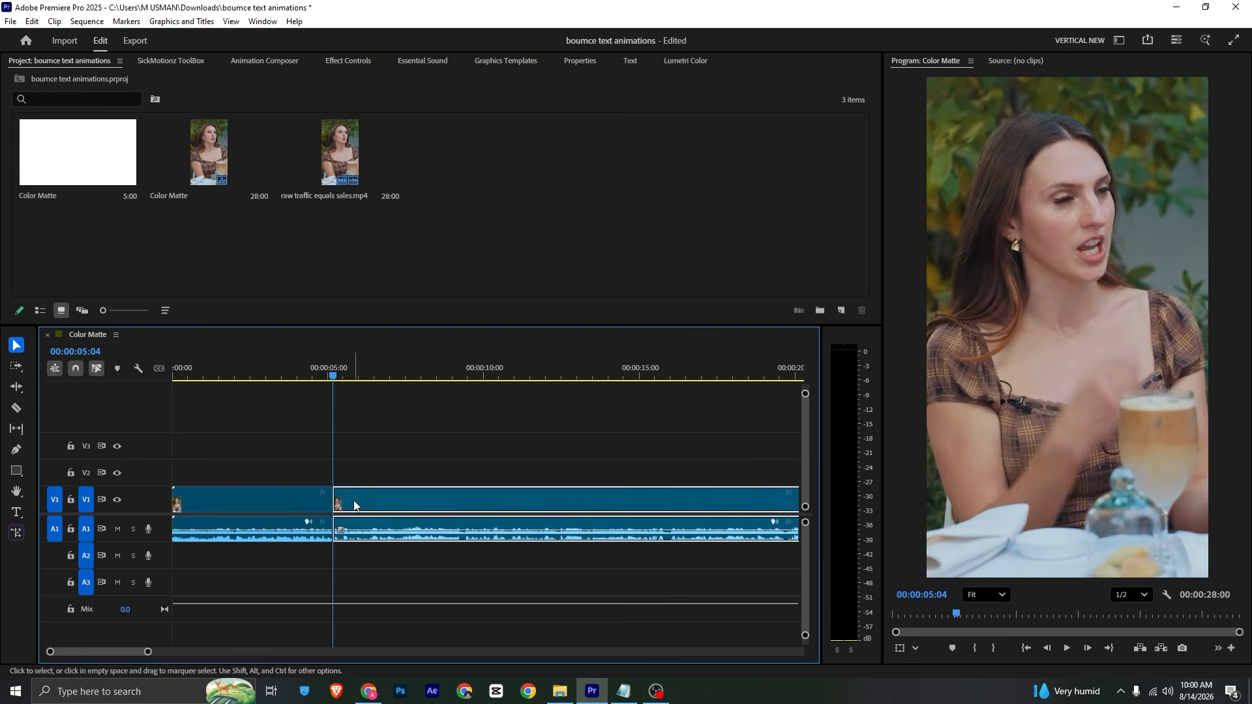
key(Delete)
Step: Save the project, return to the sequence start, and zoom the timeline to the clip
key(ctrl+s)
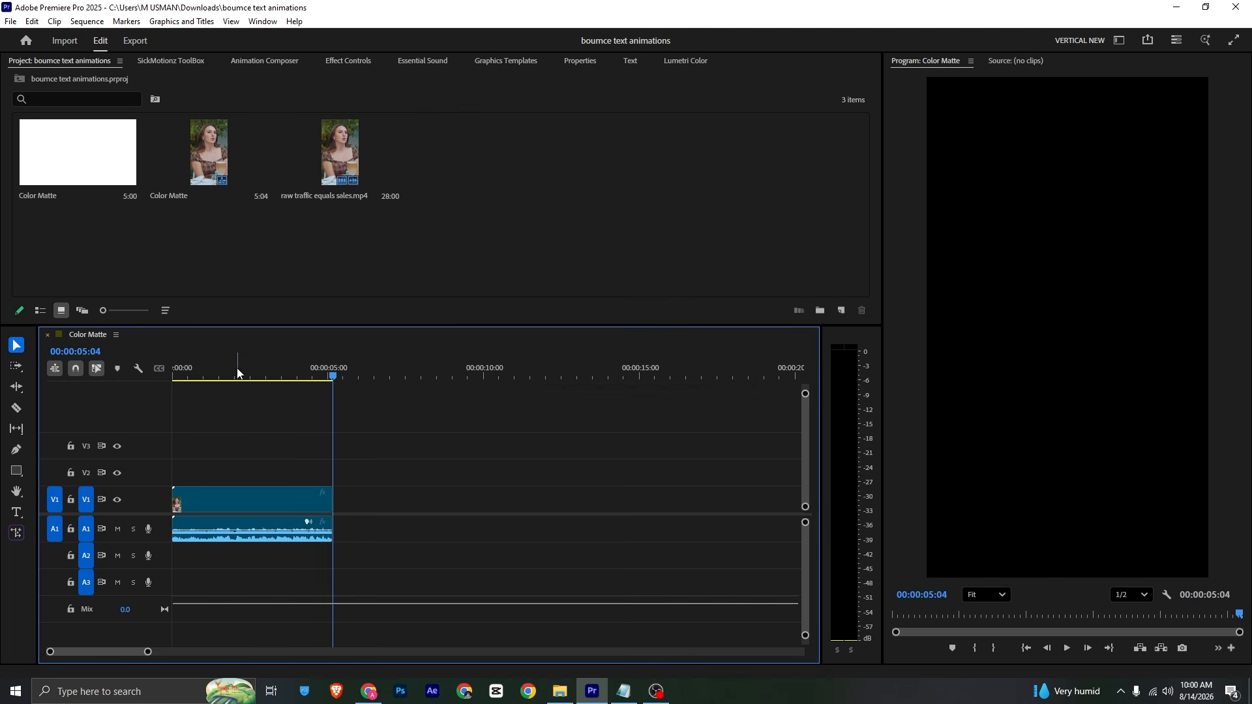
key(Home)
drag(151, 652, 92, 652)
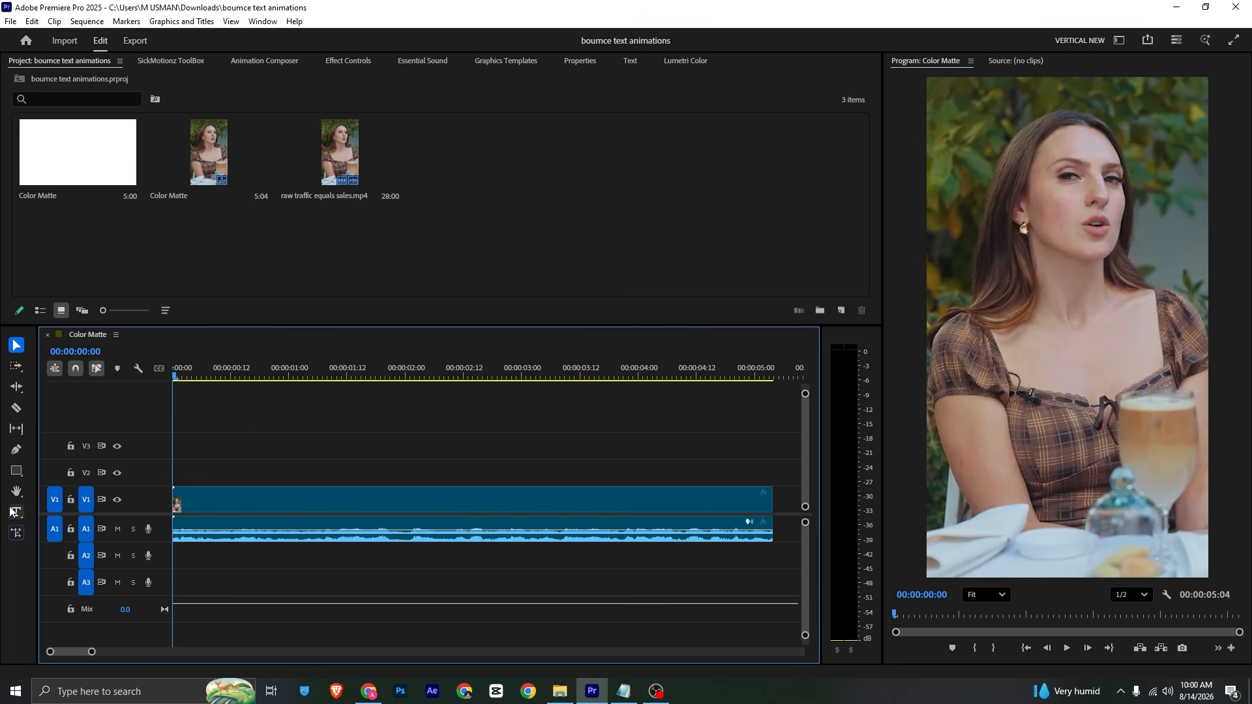
Step: Copy the words 'social media' from the script notes in Notepad
click(623, 691)
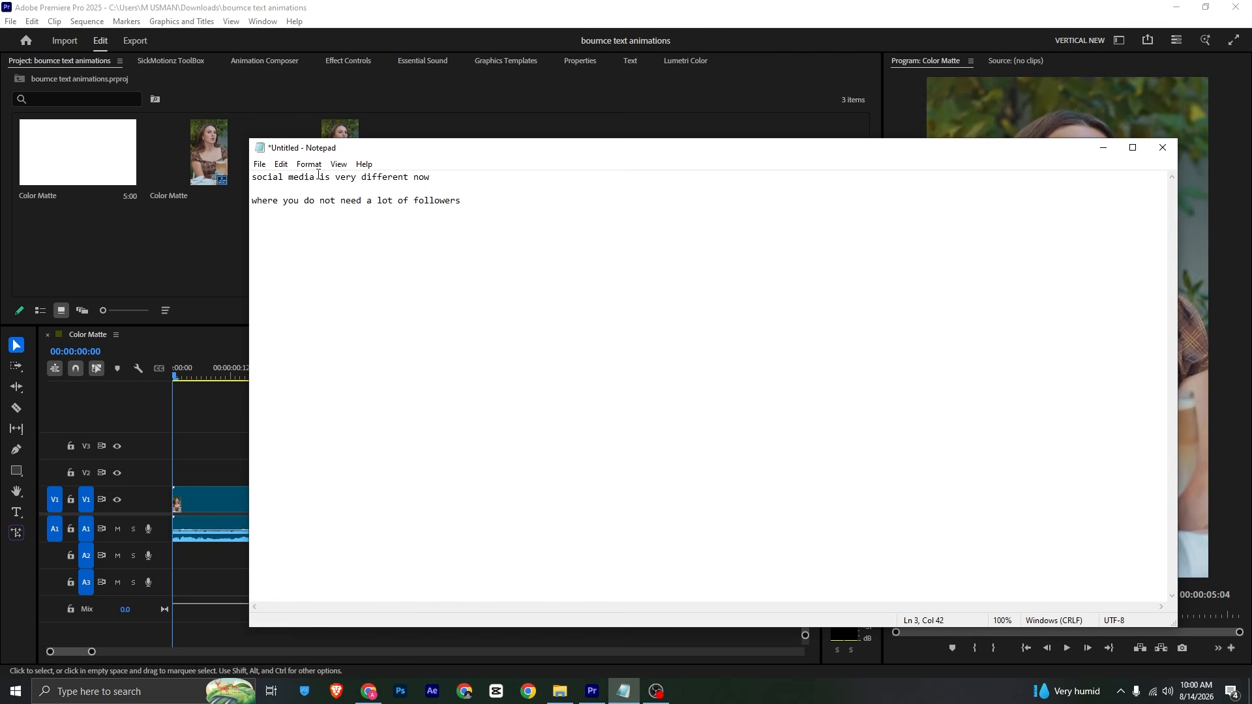
drag(253, 176, 317, 182)
key(alt+Tab)
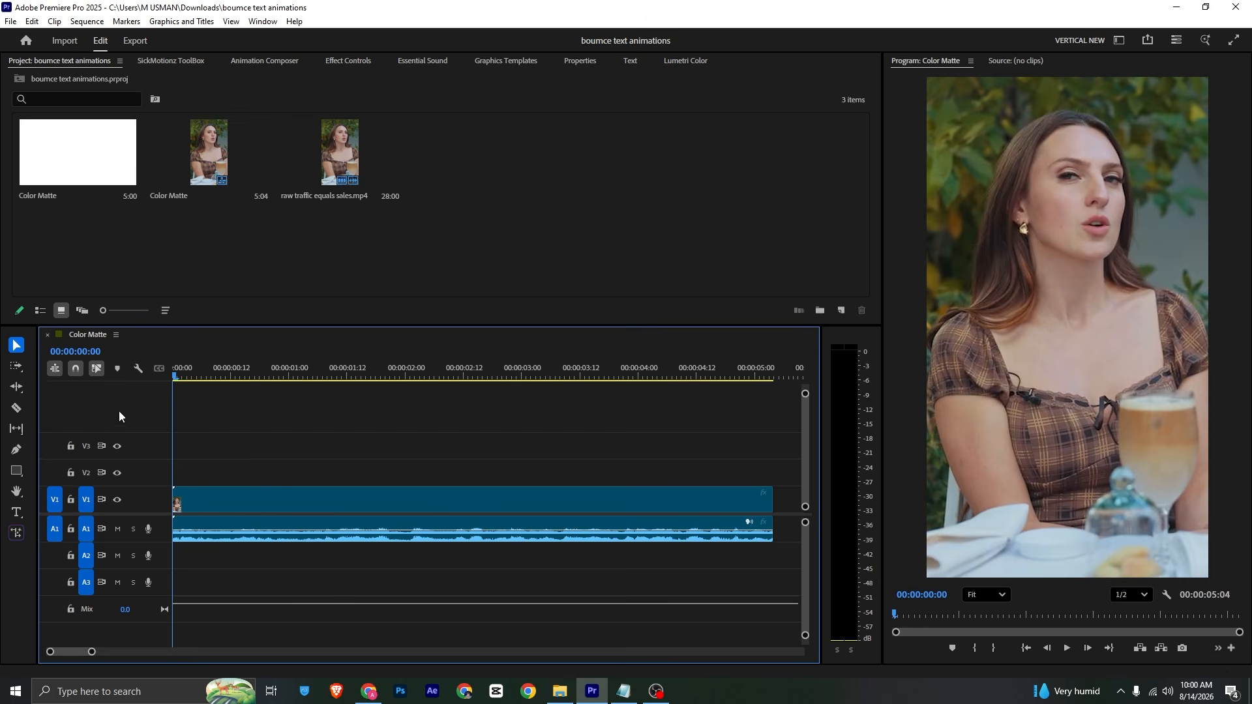
Step: Paste 'social media' as a title over the video and shift it left and down
click(16, 513)
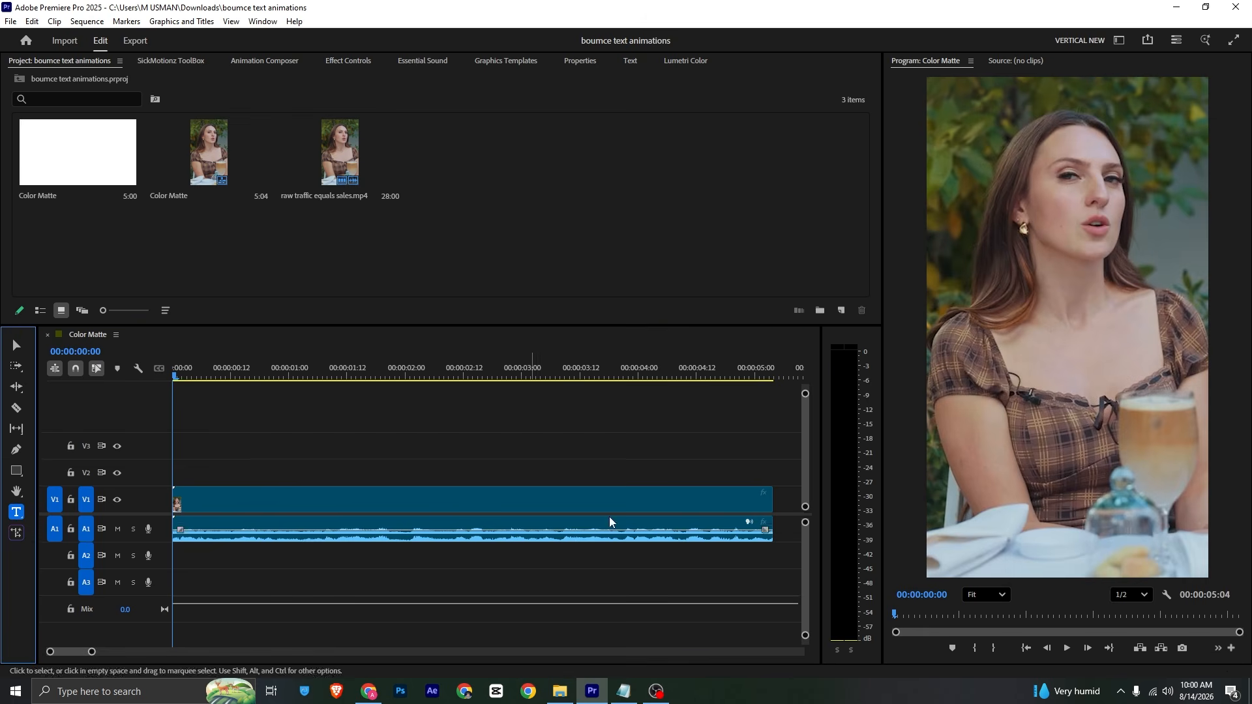
click(1014, 362)
text(SOCIAL MEDIA)
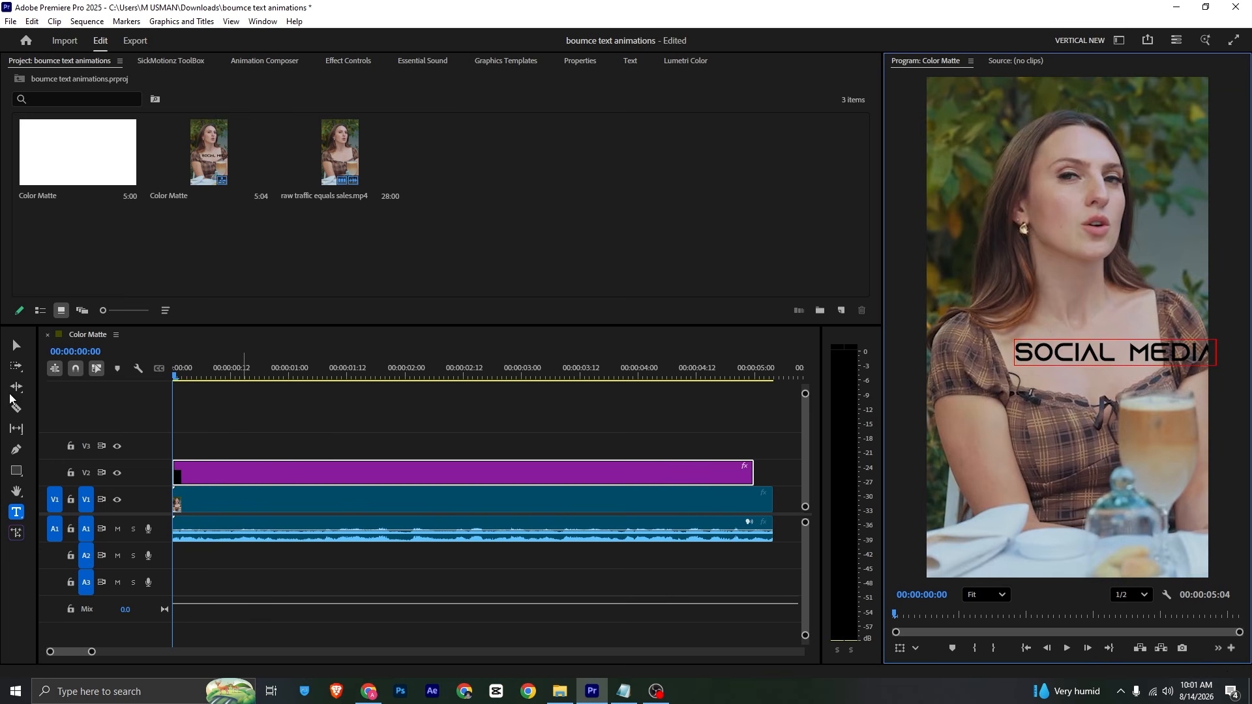
click(17, 345)
drag(1077, 355, 1007, 375)
Step: Set the SOCIAL MEDIA title's font to Integral CF
click(579, 61)
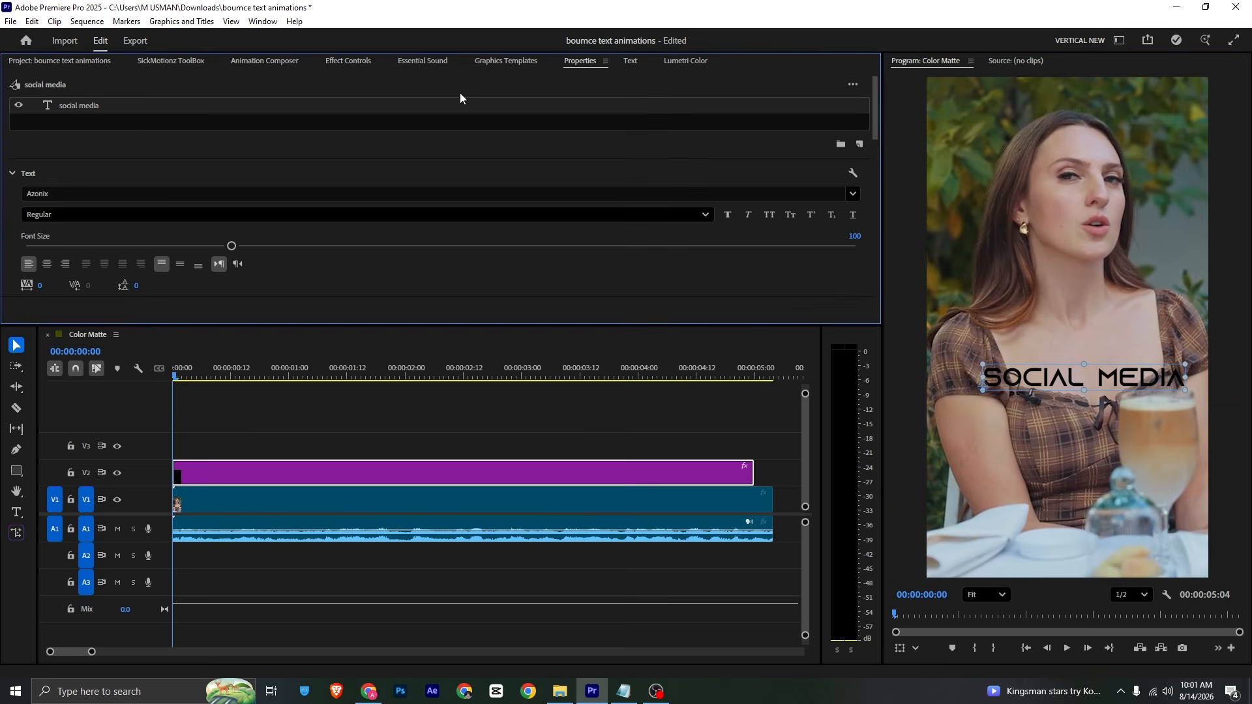
click(81, 194)
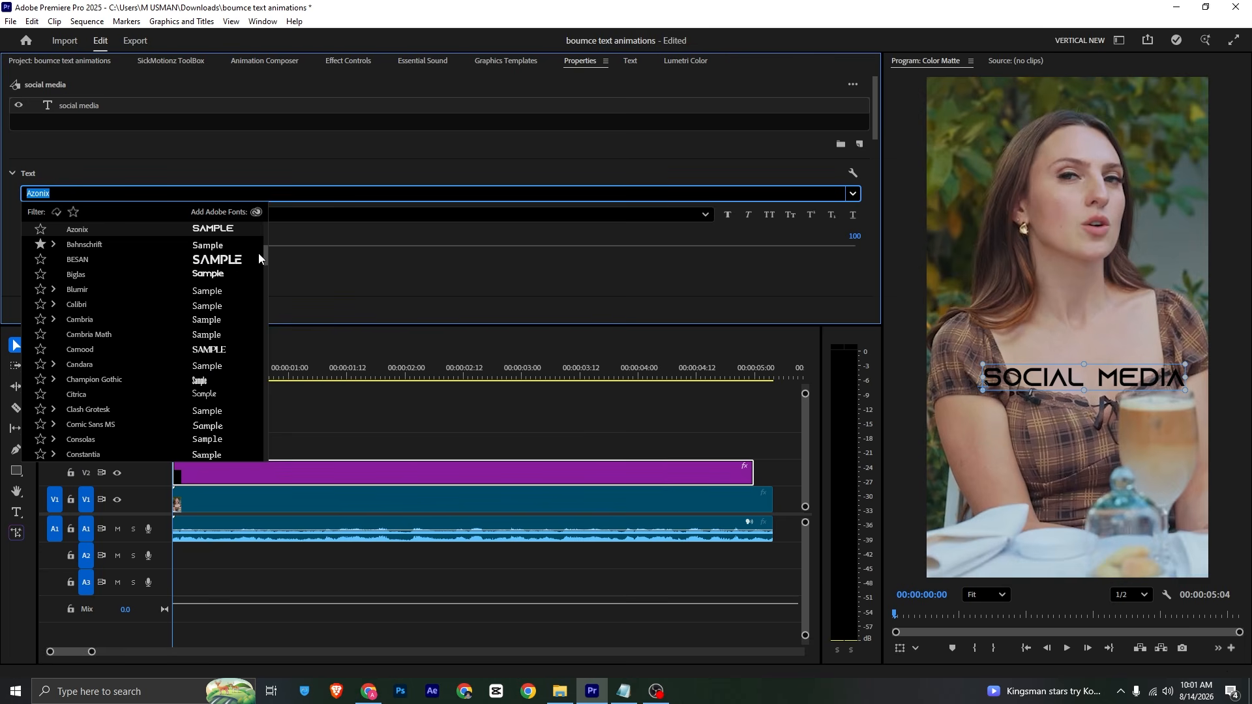
drag(265, 258, 268, 235)
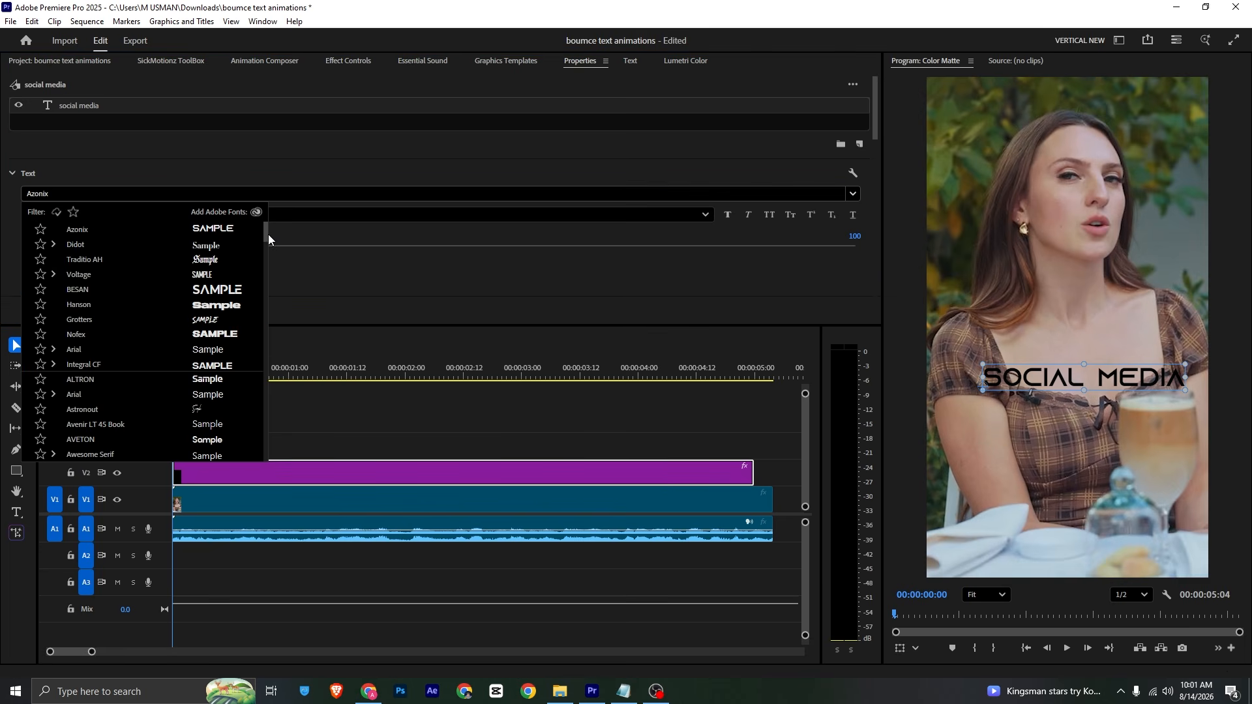
click(225, 367)
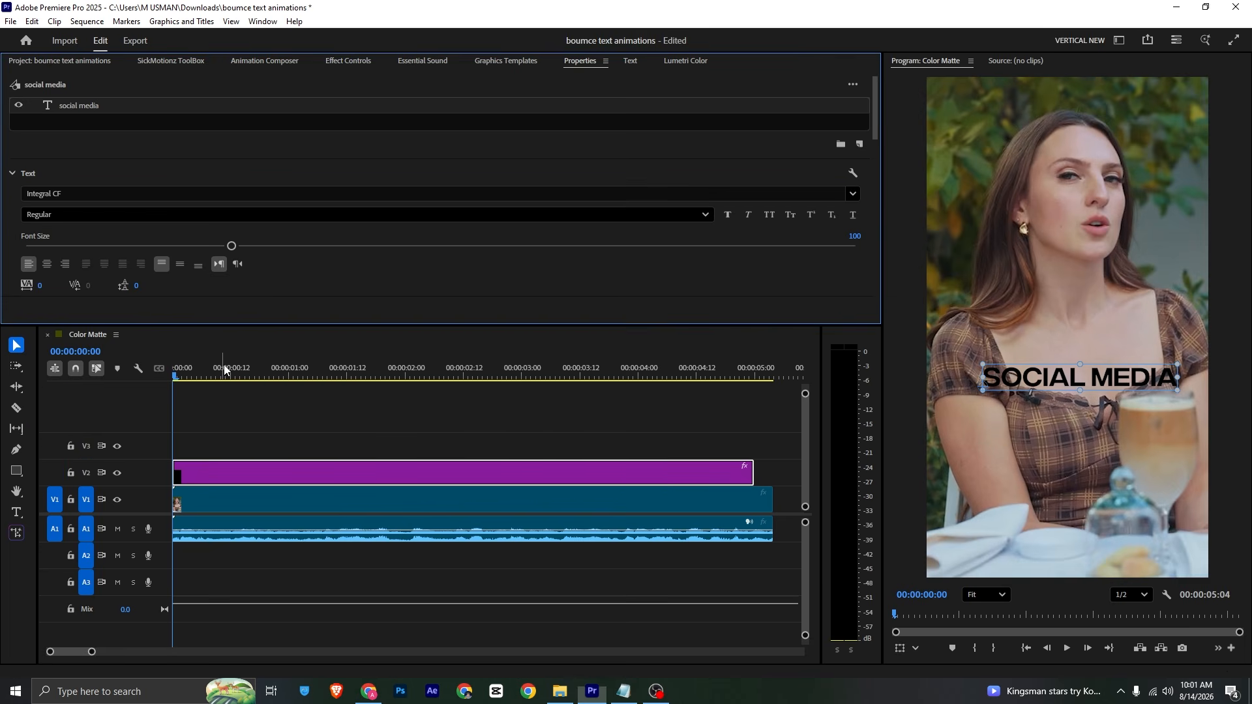
Step: Enlarge the SOCIAL MEDIA title and shift it left so it spans the frame
drag(982, 390, 973, 407)
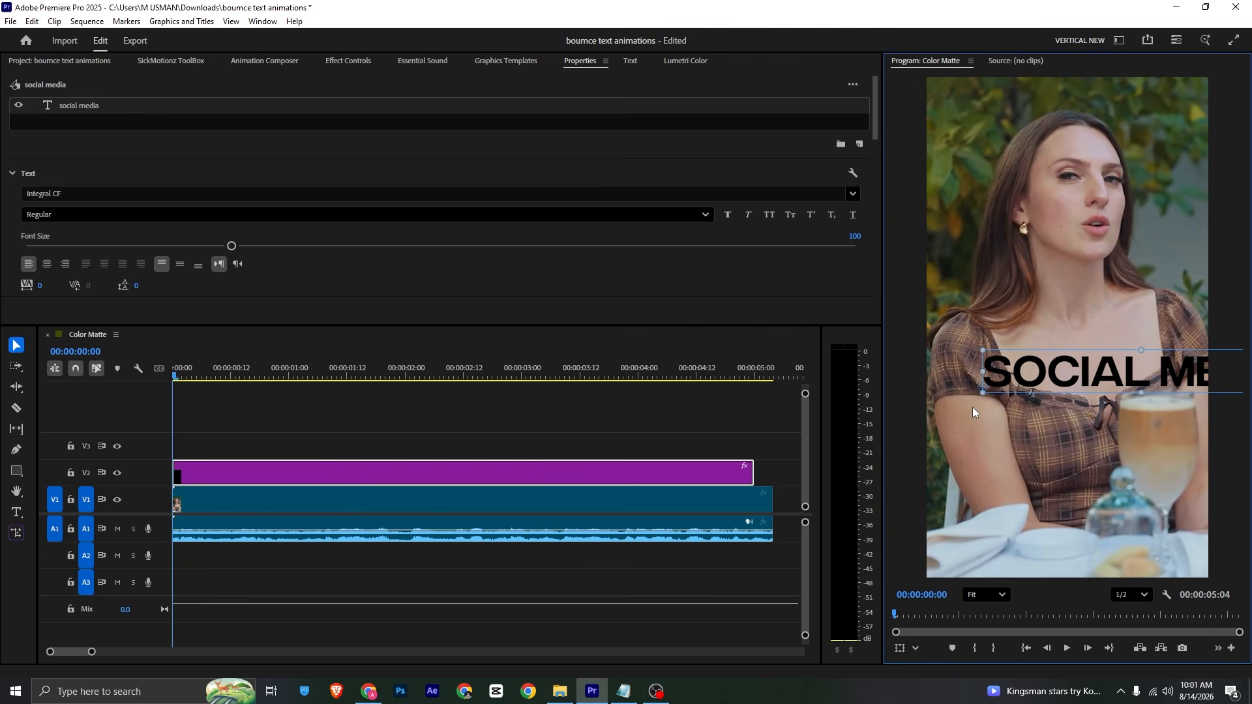
mouse_move(1051, 384)
mouse_down()
mouse_move(951, 390)
mouse_move(1040, 384)
mouse_up()
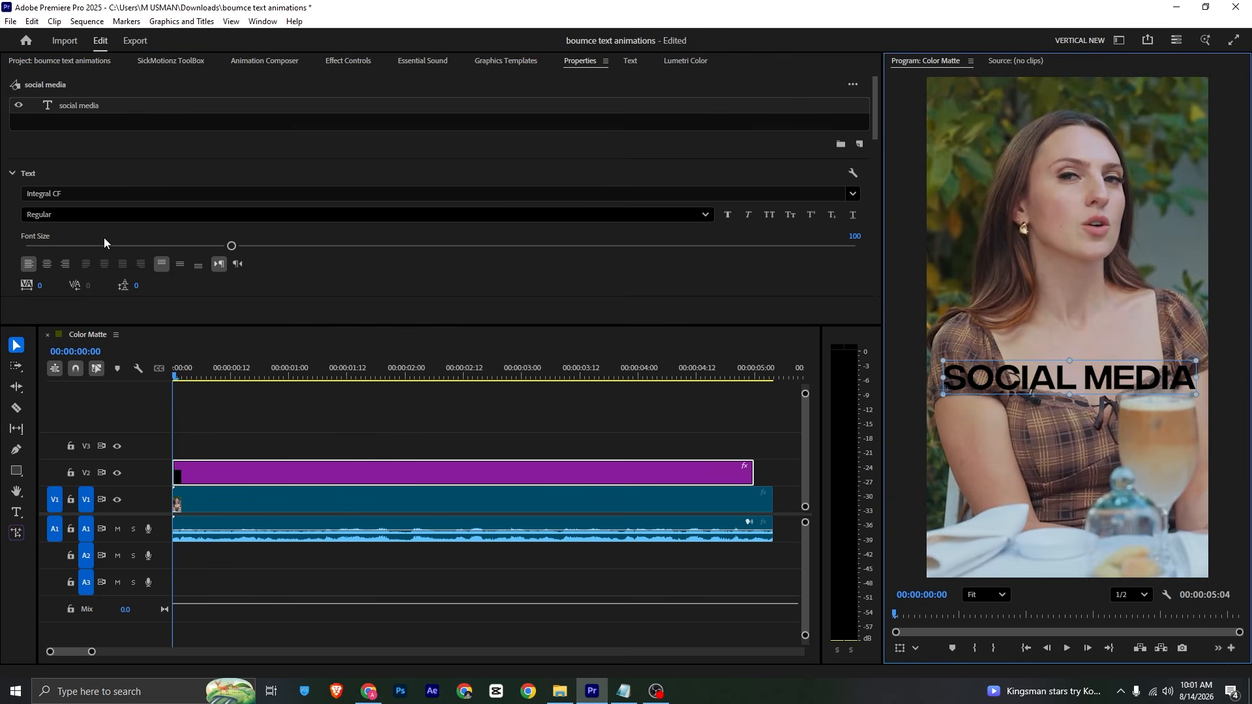
scroll(104, 237, down, 4)
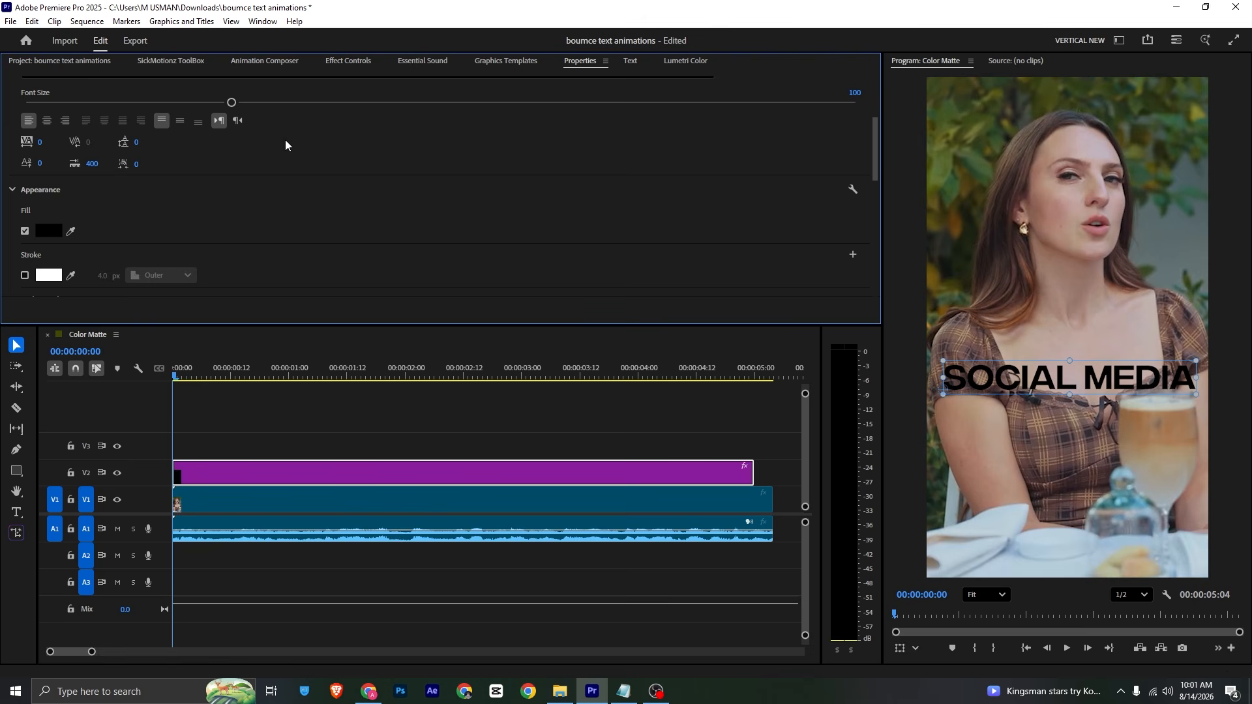
scroll(118, 202, down, 2)
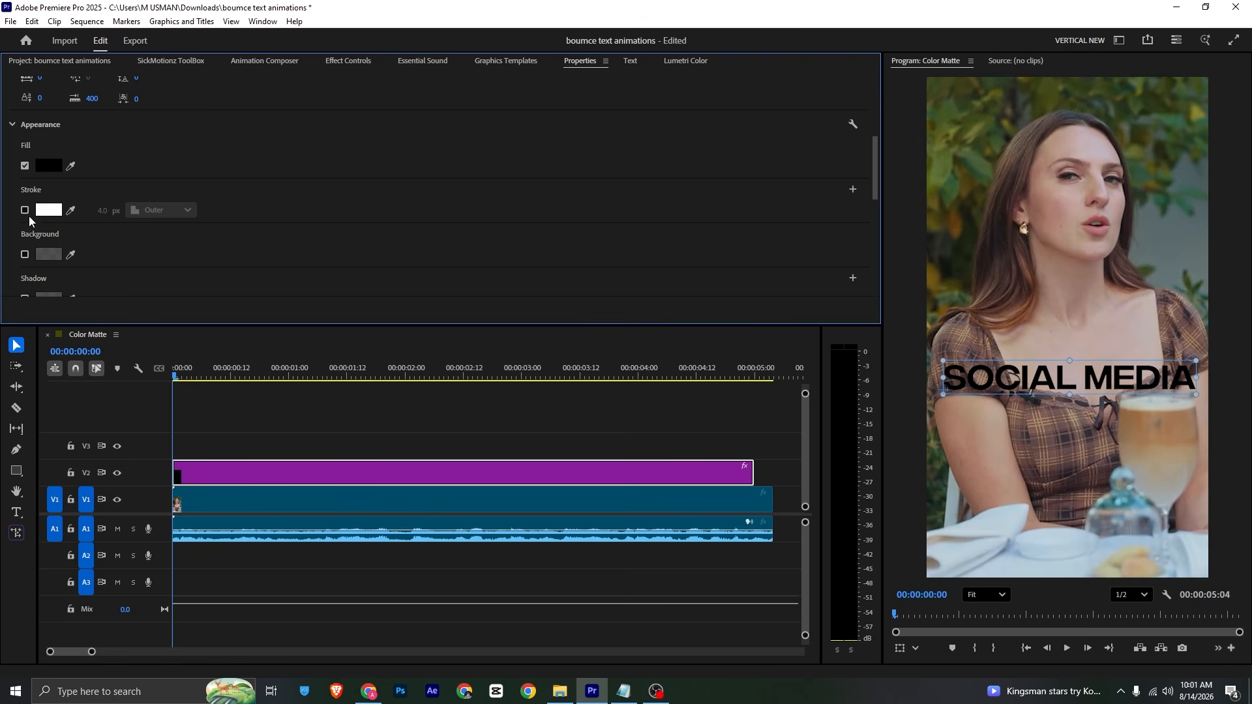
scroll(62, 175, up, 1)
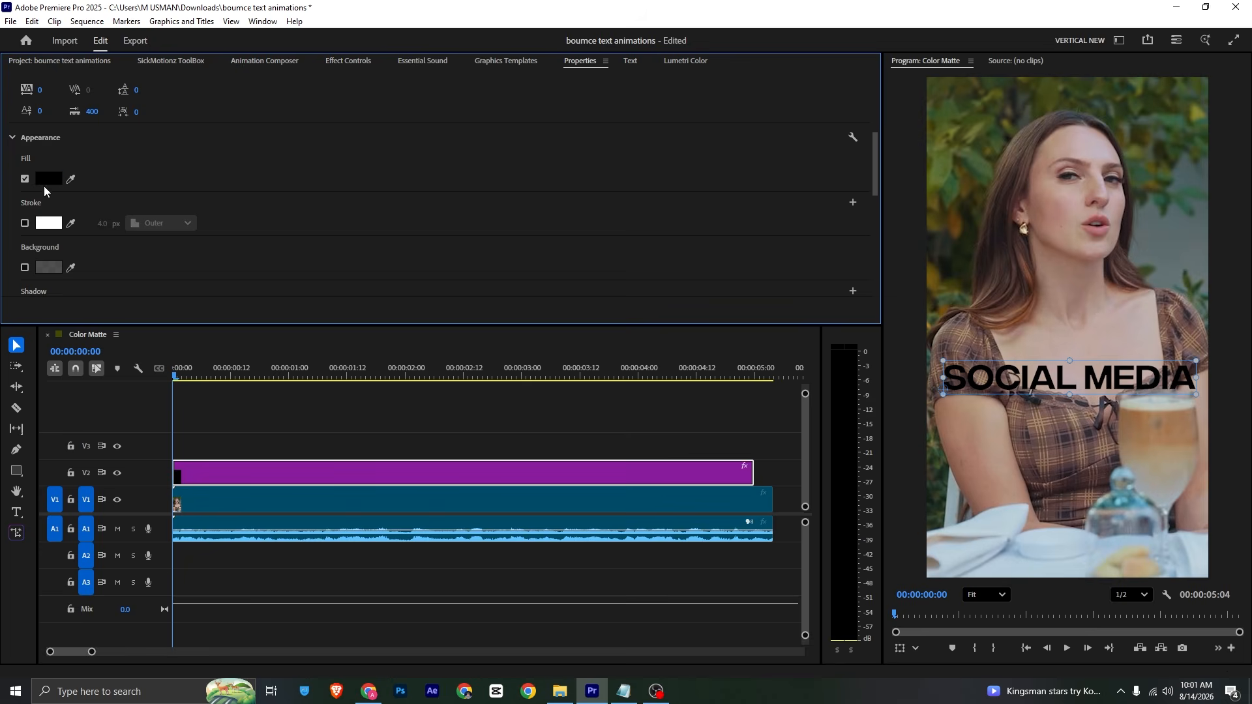
Step: Change the title's fill to a linear gradient starting at gold FFB400
click(46, 179)
click(506, 231)
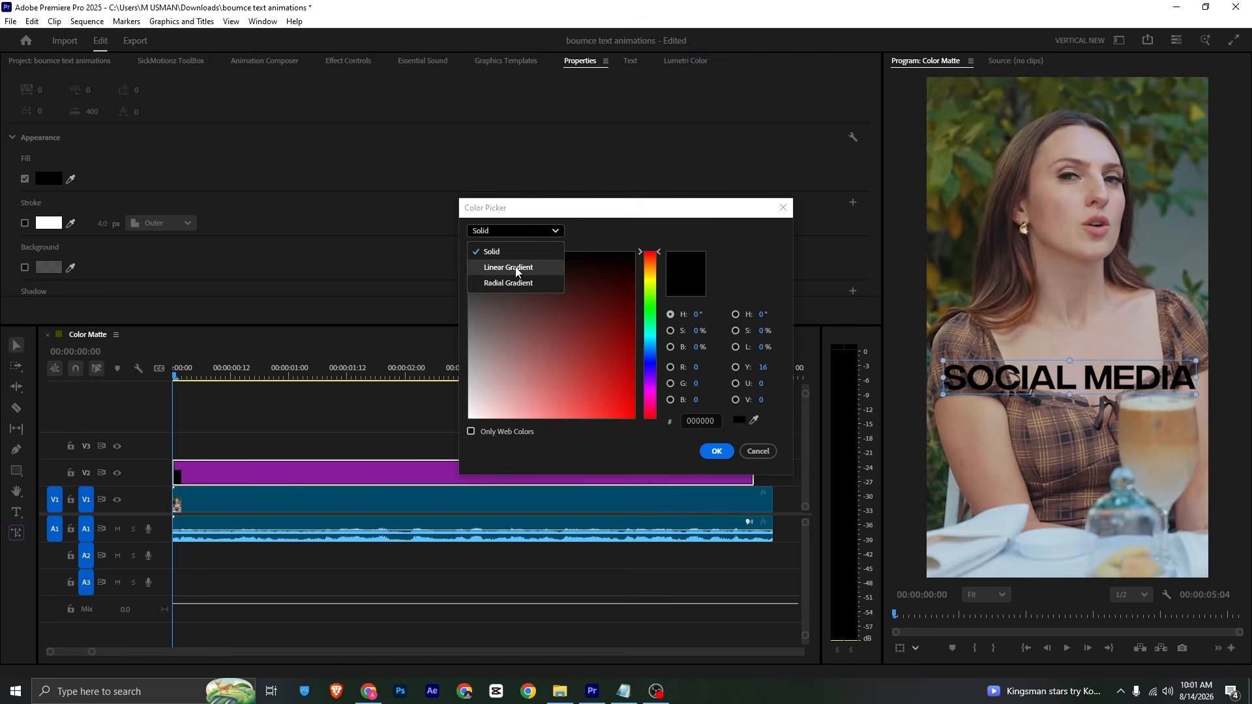
click(511, 268)
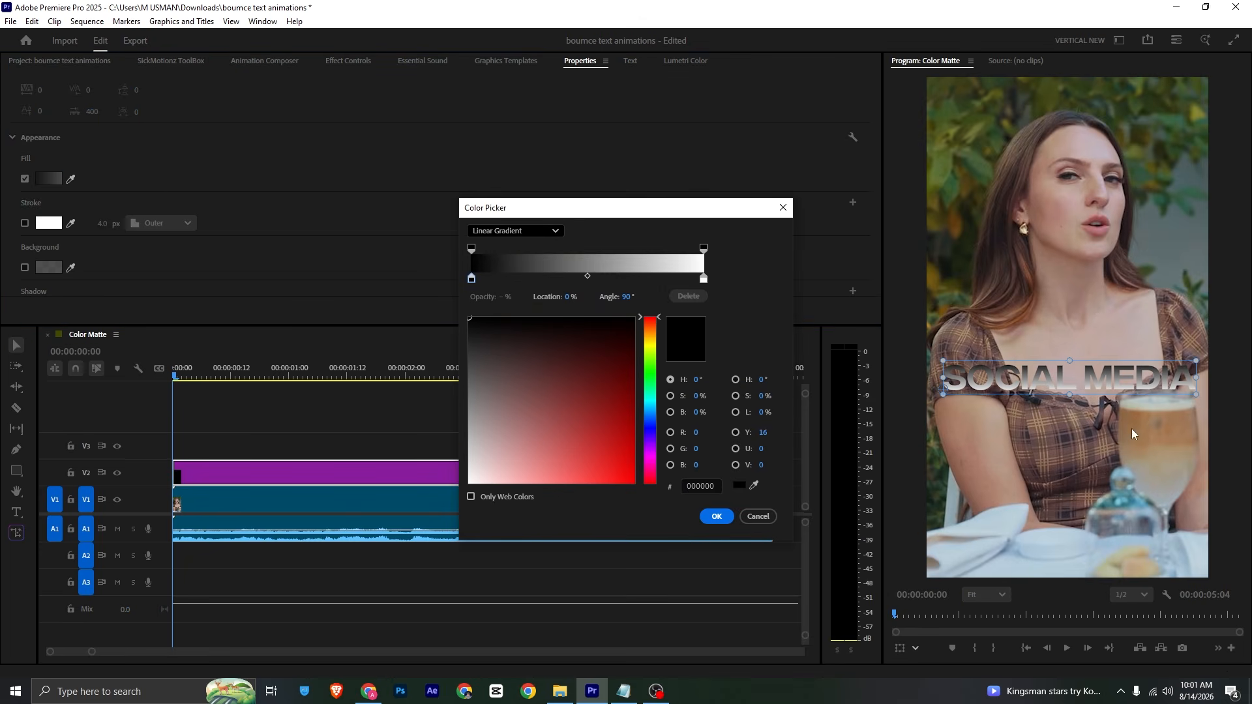
click(471, 279)
mouse_move(657, 320)
mouse_down()
mouse_move(657, 349)
mouse_move(657, 336)
mouse_up()
click(632, 482)
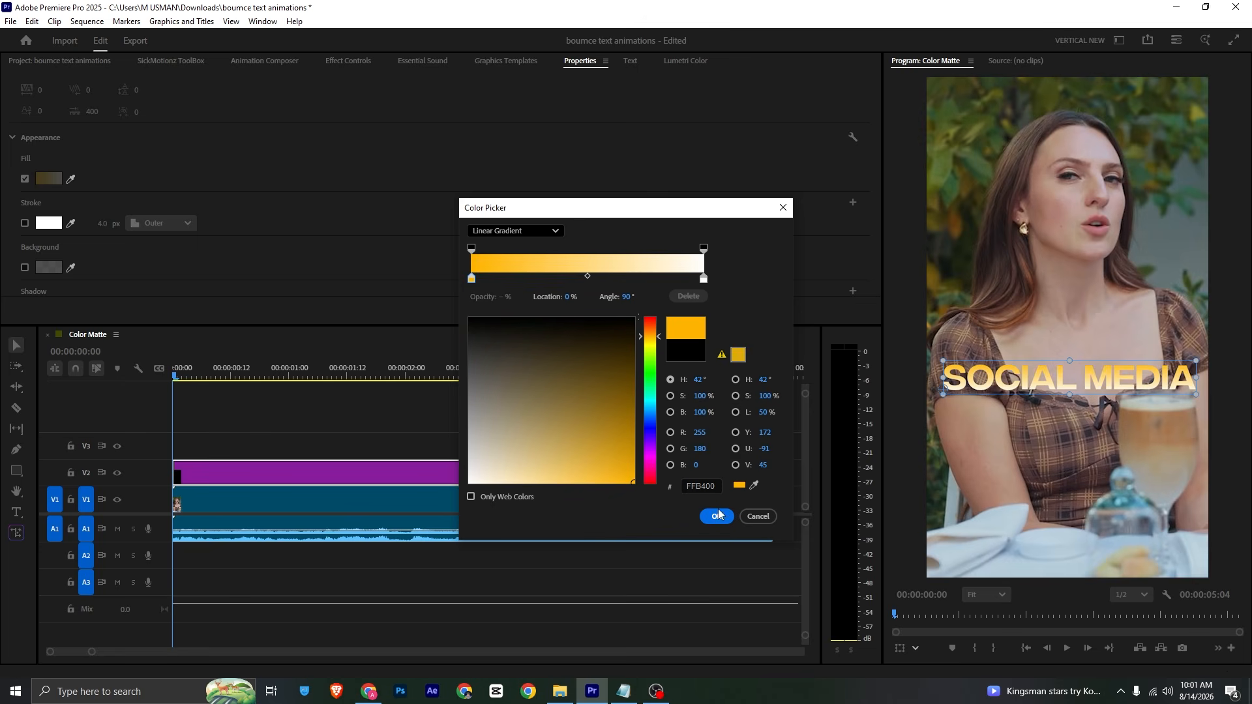
Step: Make the gradient's end stop pale yellow, confirm the fill, and save the project
click(703, 279)
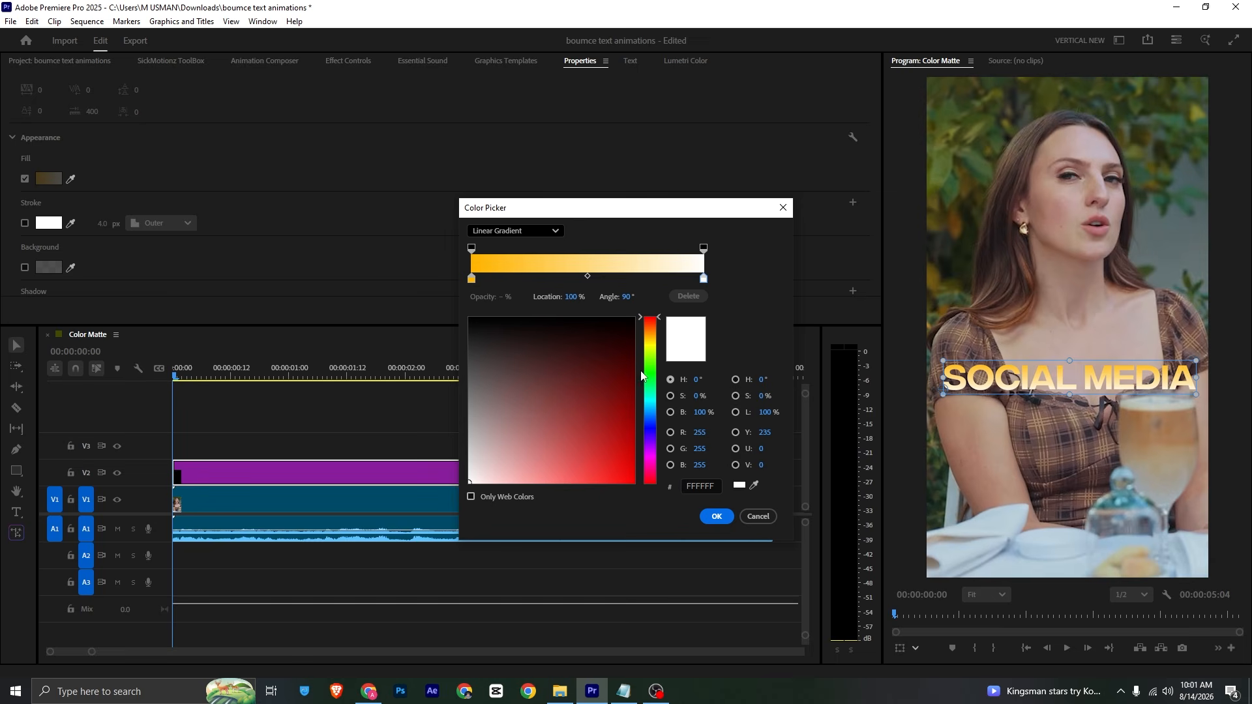
click(648, 343)
key(Return)
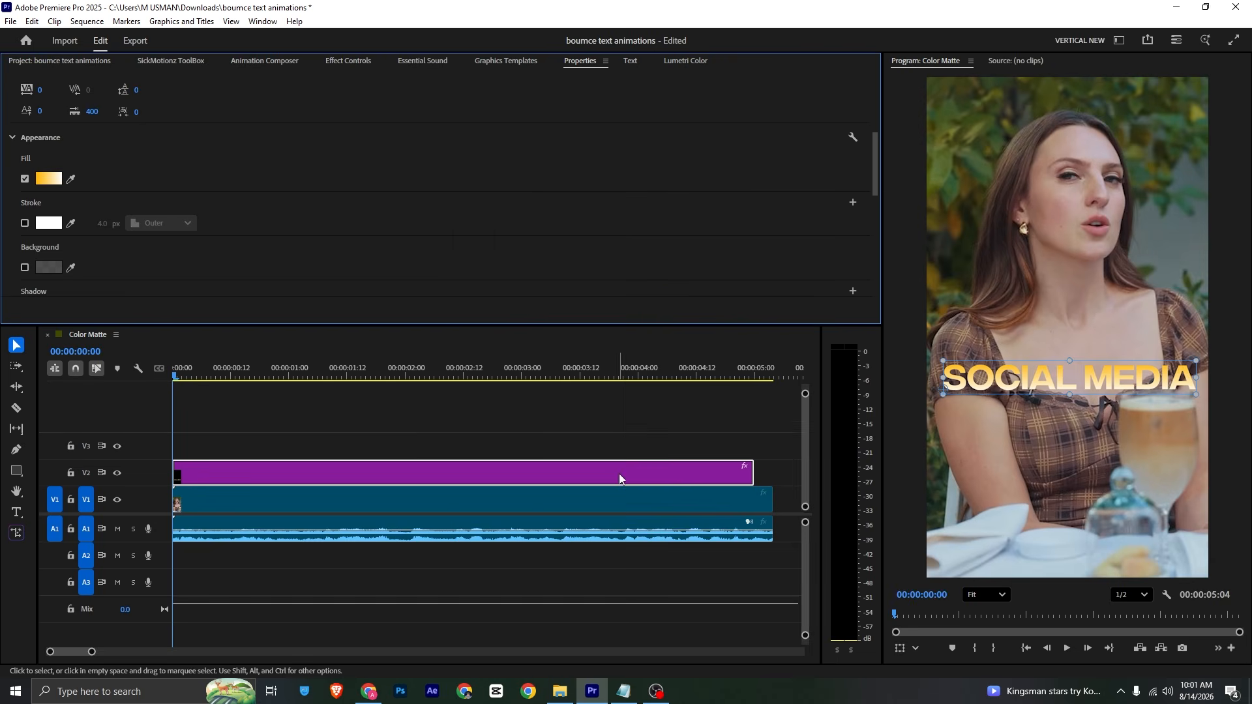
key(ctrl+s)
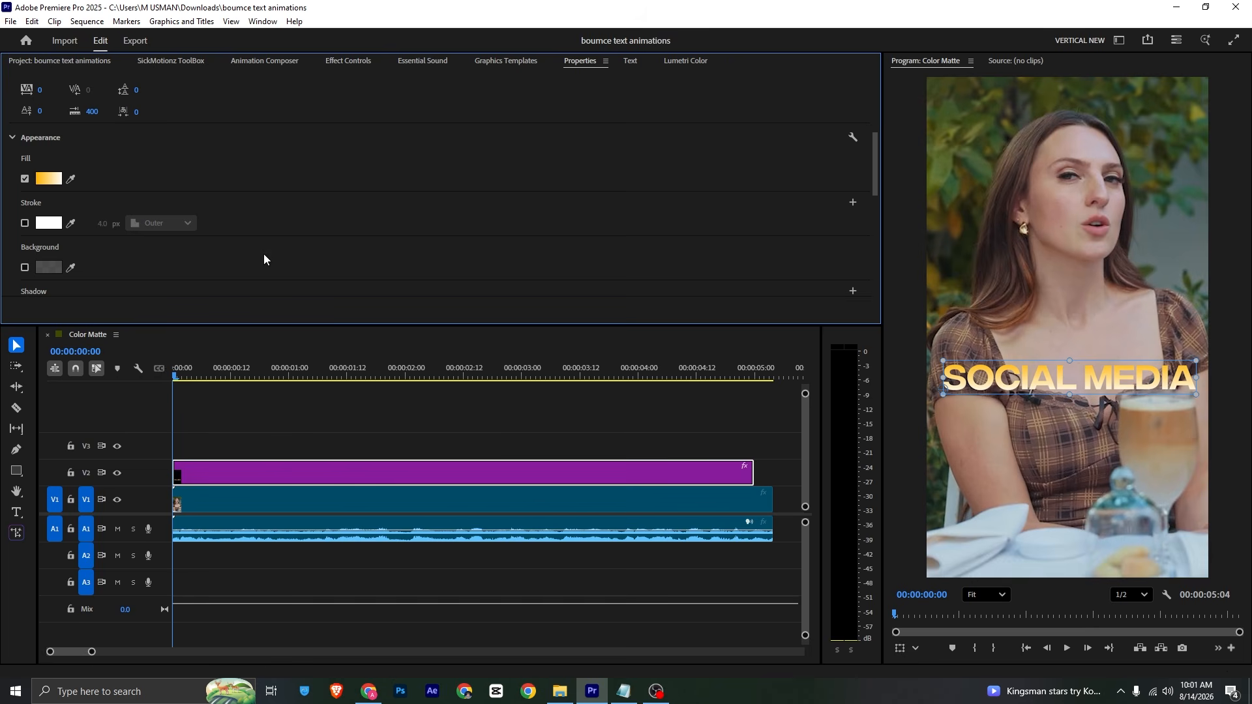
Step: Copy 'is very different now' from the Notepad script notes
click(623, 691)
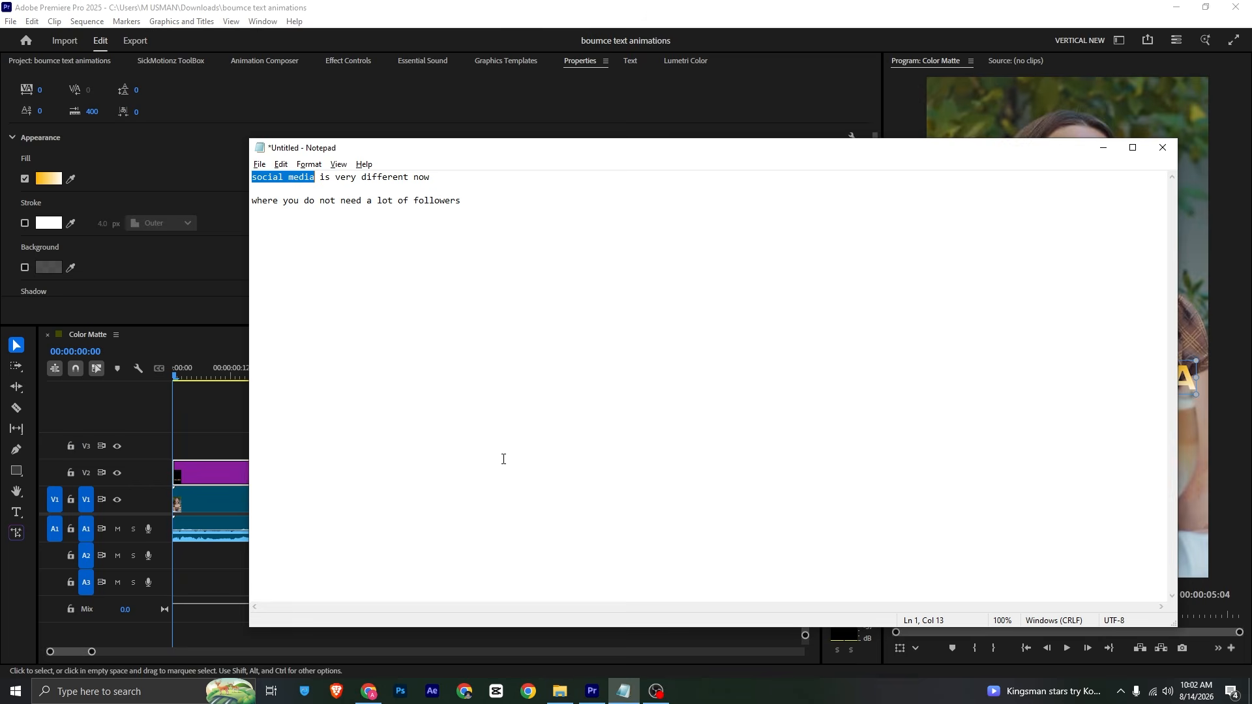
click(320, 183)
drag(322, 179, 438, 176)
key(ctrl+c)
click(211, 433)
Step: Duplicate the title onto V3 and replace its text with 'is very different now'
drag(217, 472, 214, 448)
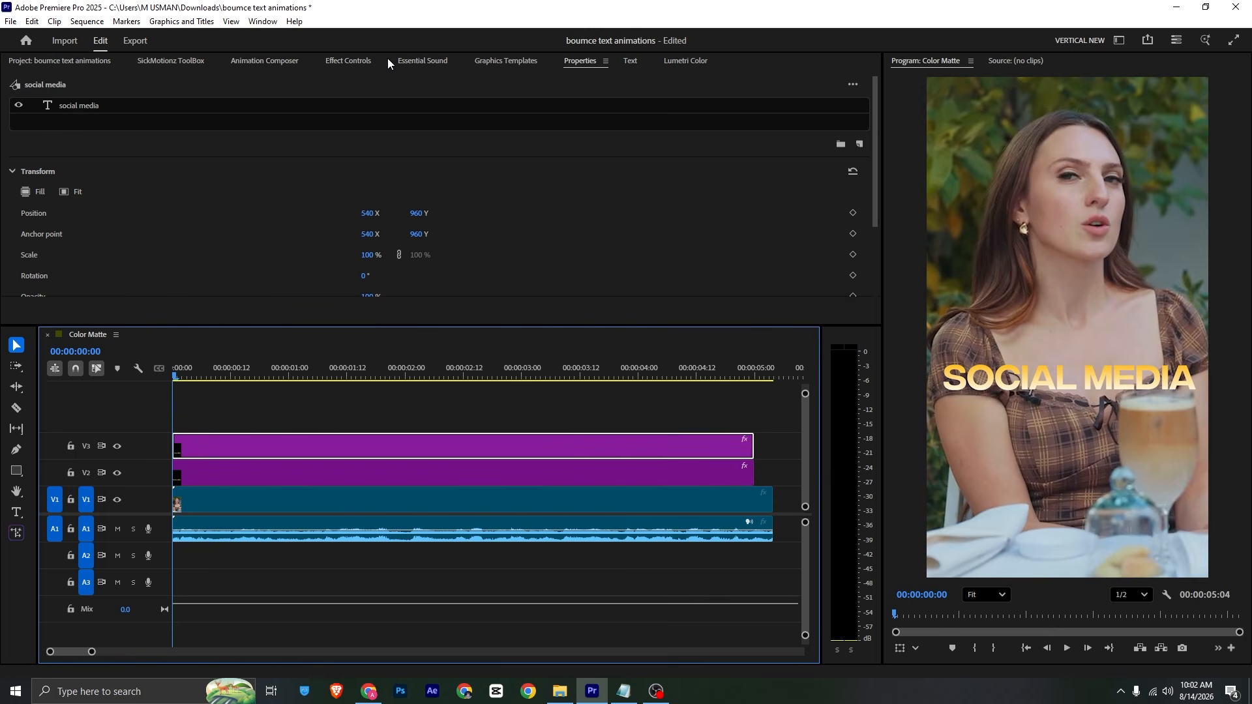
click(244, 108)
double_click(1092, 378)
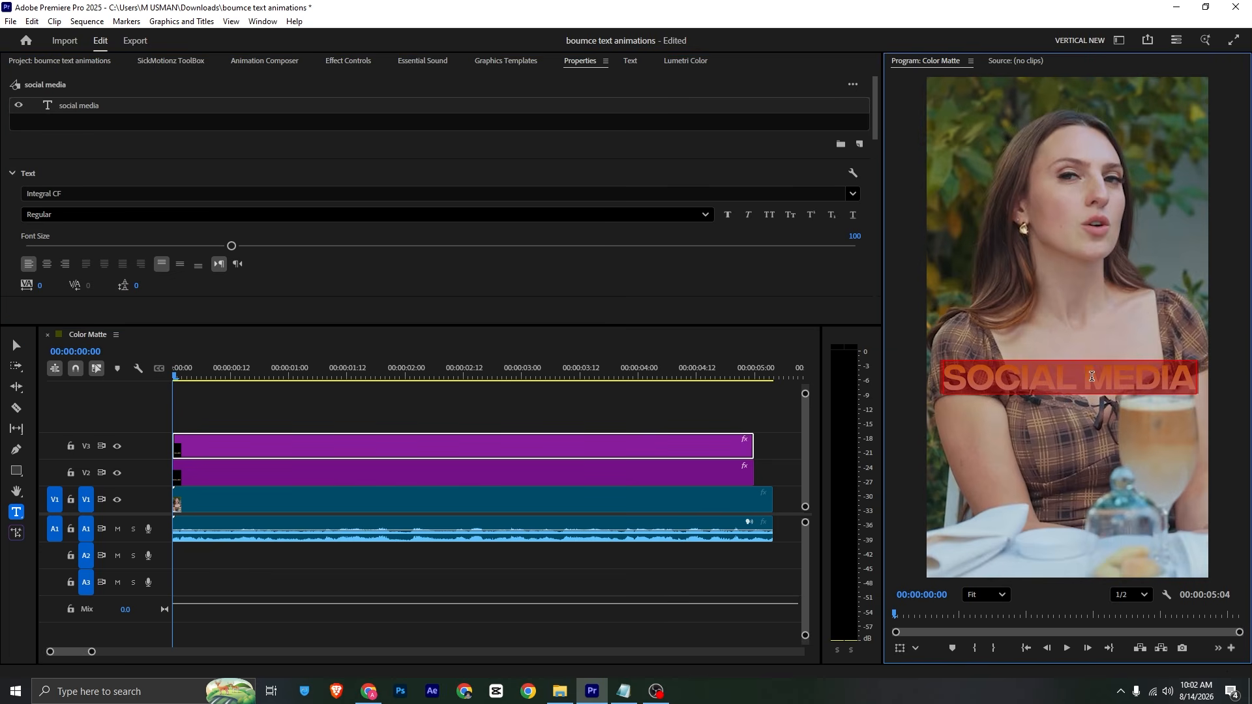
key(ctrl+v)
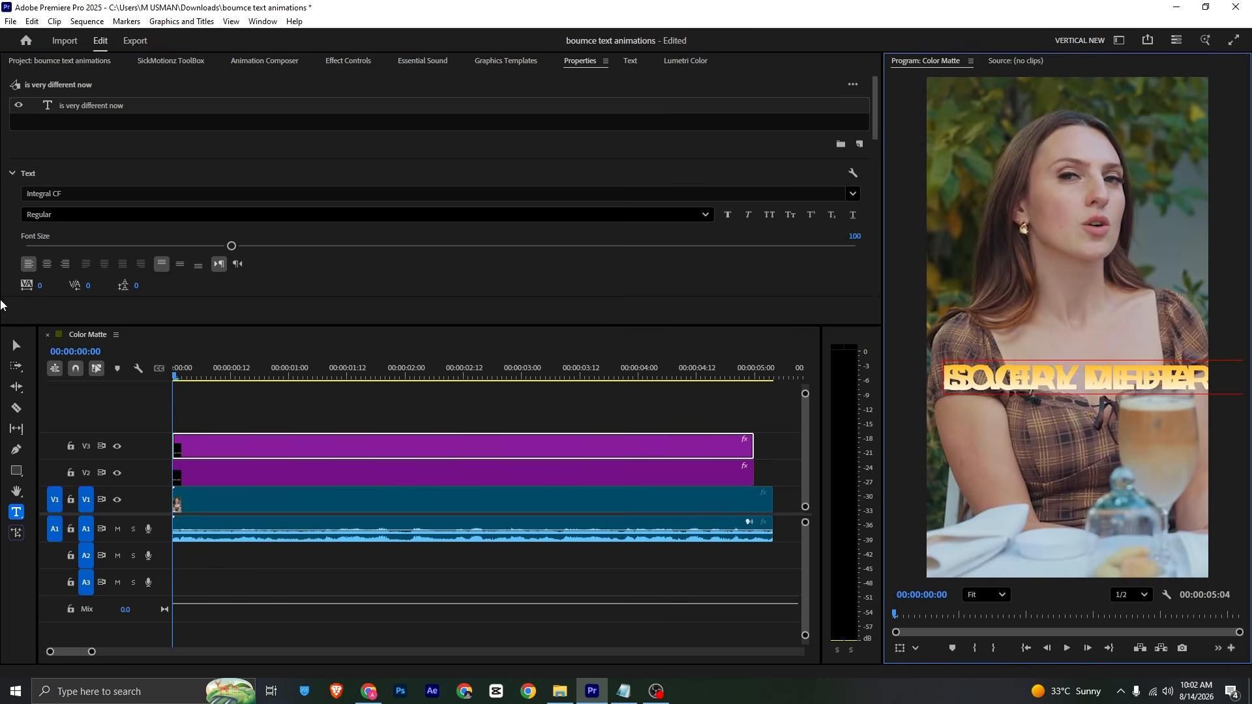
Step: Reduce the new line's font size to 57 and place it just under SOCIAL MEDIA
click(16, 345)
drag(996, 384, 984, 444)
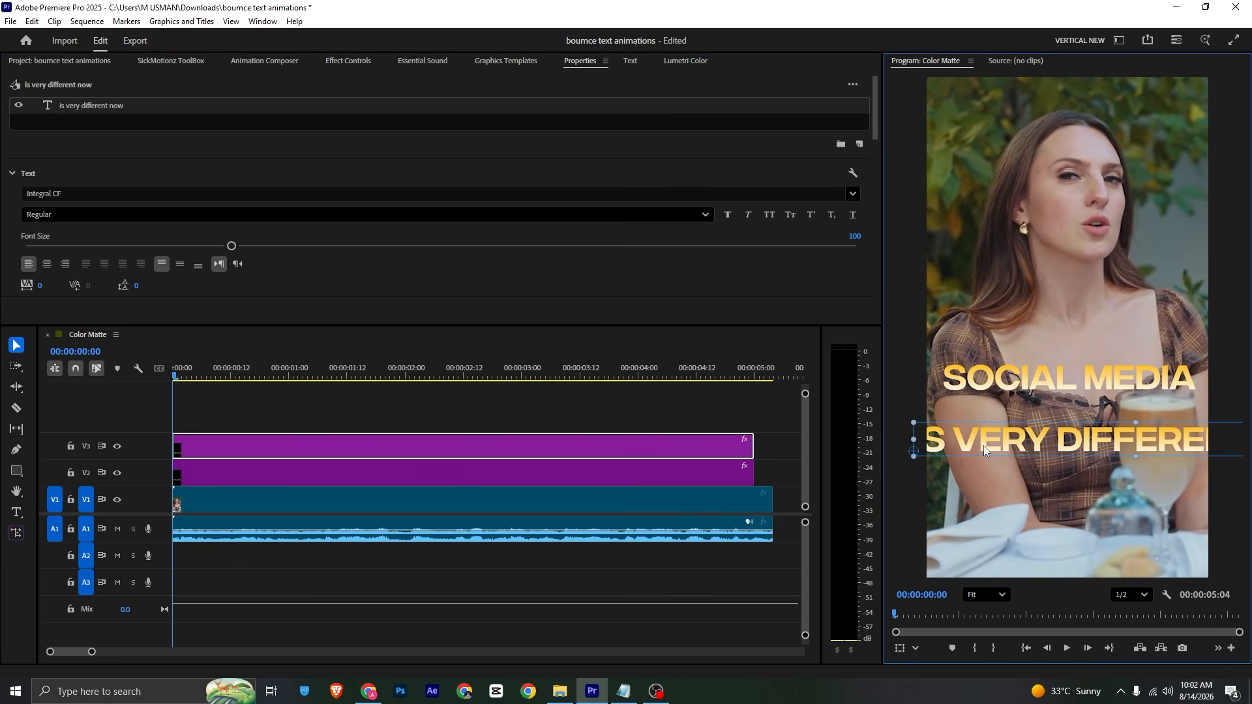
drag(186, 245, 141, 248)
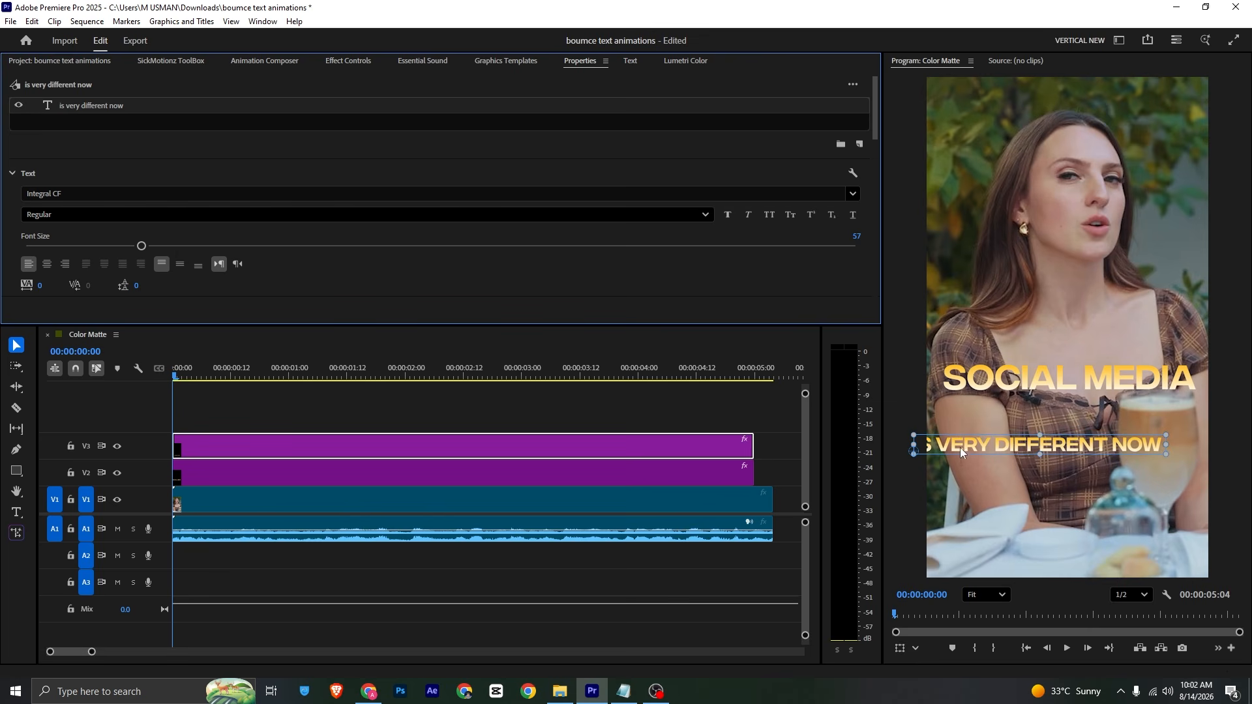
drag(961, 450, 995, 412)
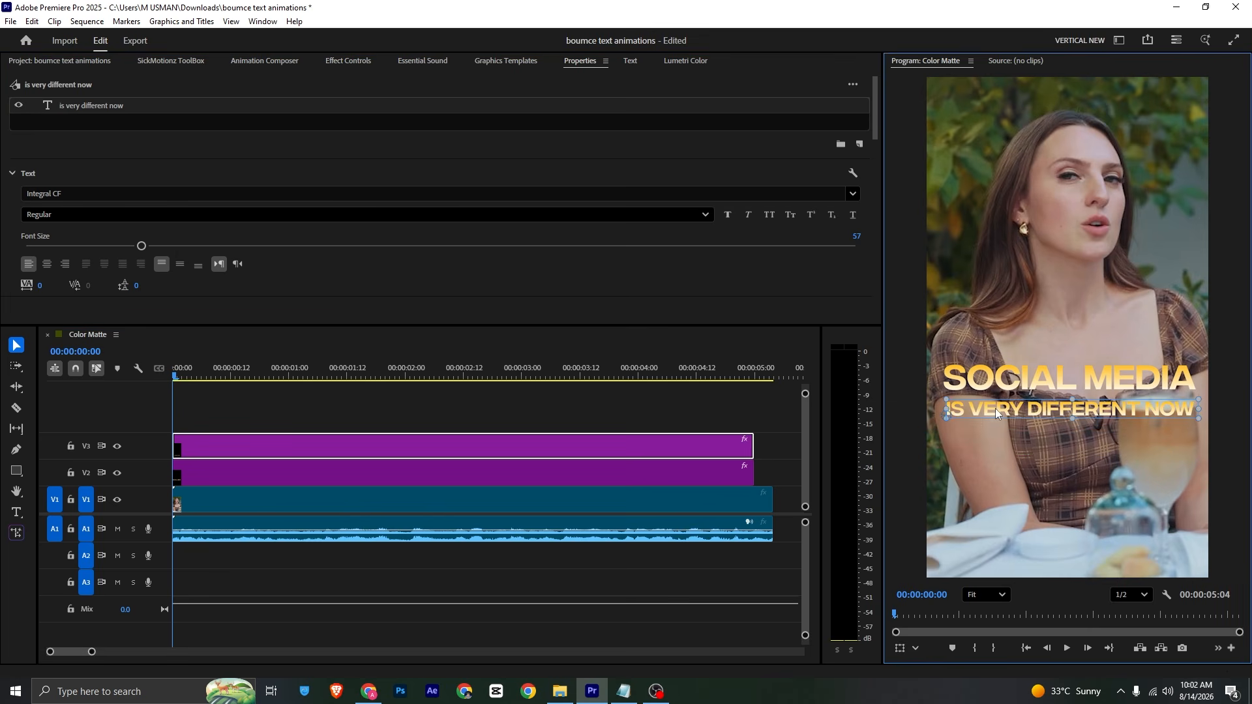
Step: Set the caption's font to Playfair Display Italic and enlarge it
click(46, 193)
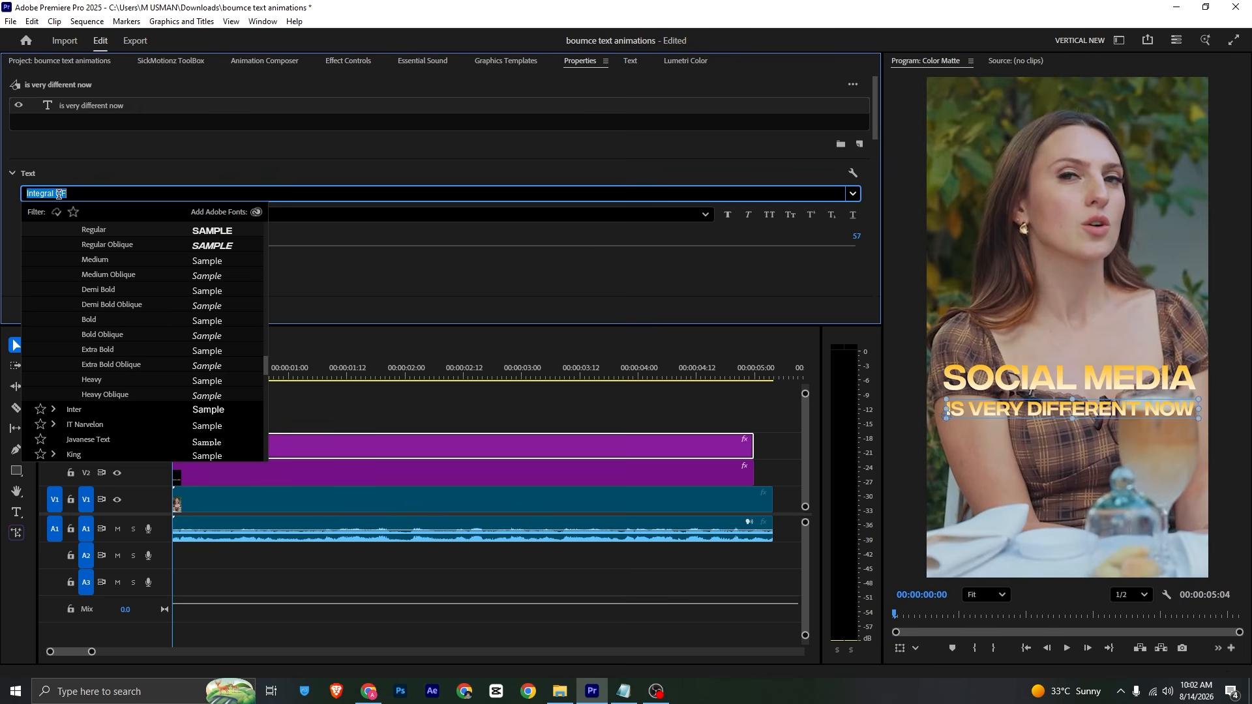
text(play)
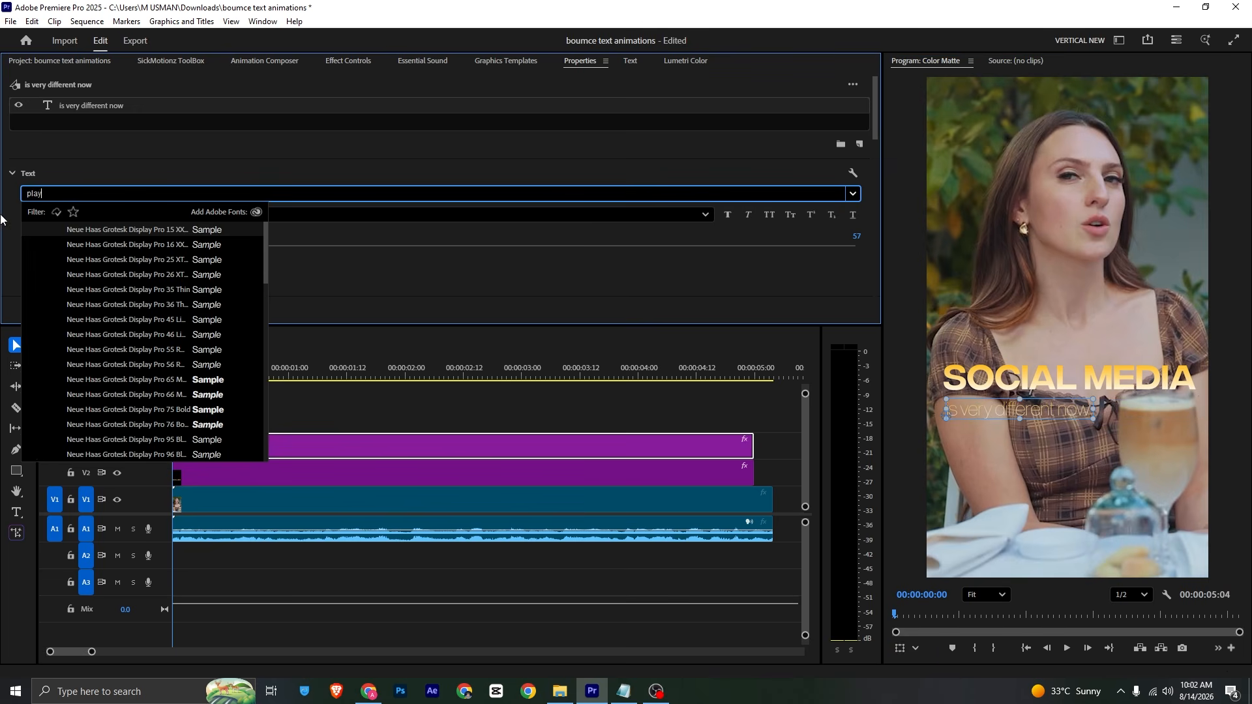
text(f)
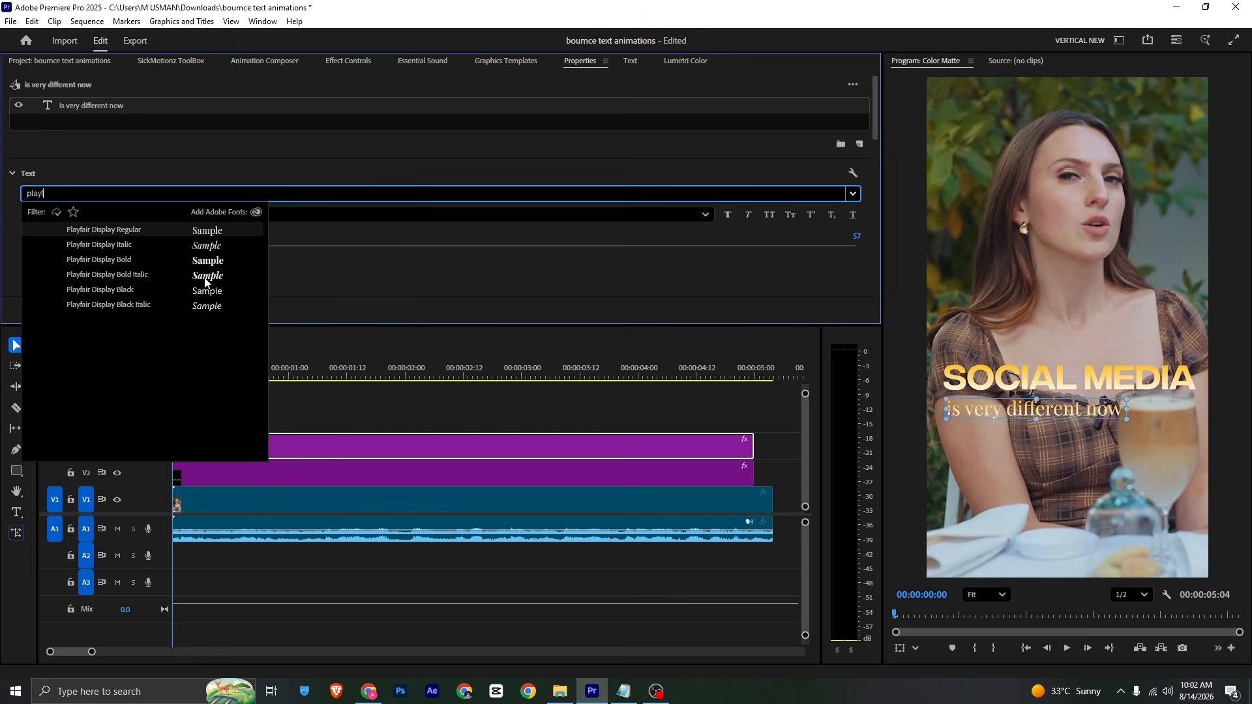
click(207, 248)
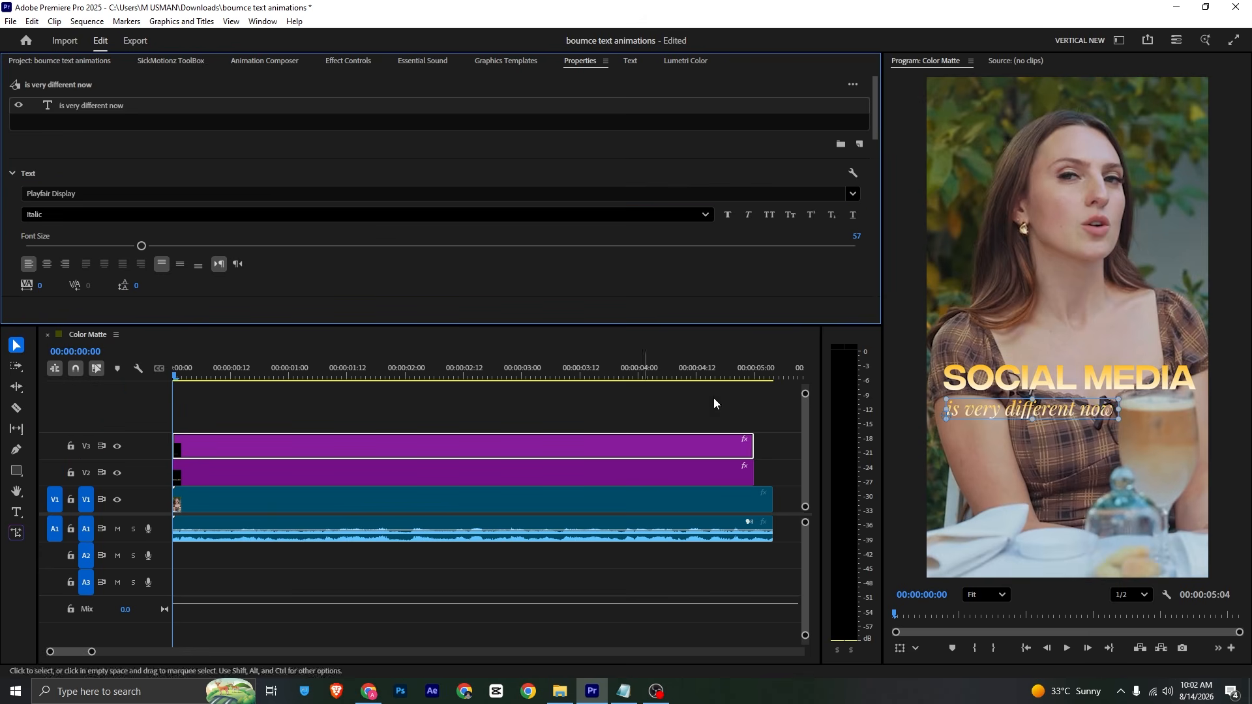
mouse_move(1122, 422)
mouse_down()
mouse_move(1159, 436)
mouse_move(1099, 427)
mouse_move(1093, 410)
mouse_move(1111, 410)
mouse_up()
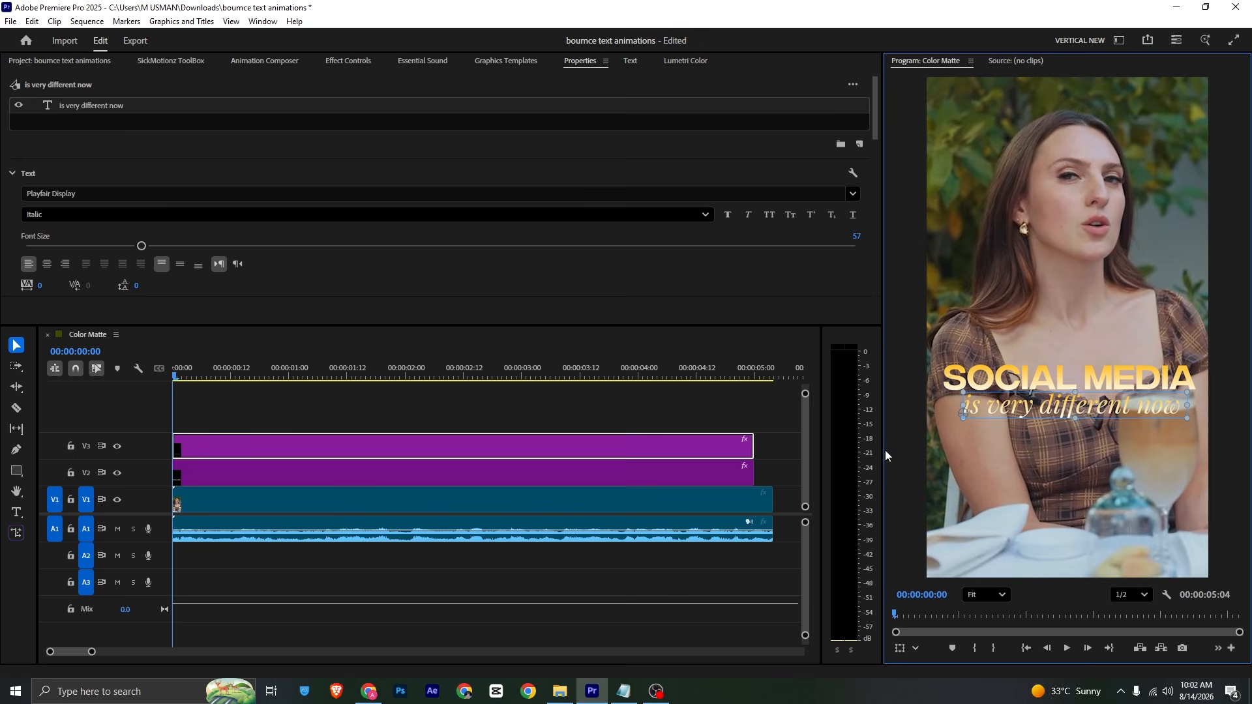
Step: Delete 'is very' so the caption reads just 'different now'
key(t)
click(1029, 412)
drag(1042, 413, 931, 413)
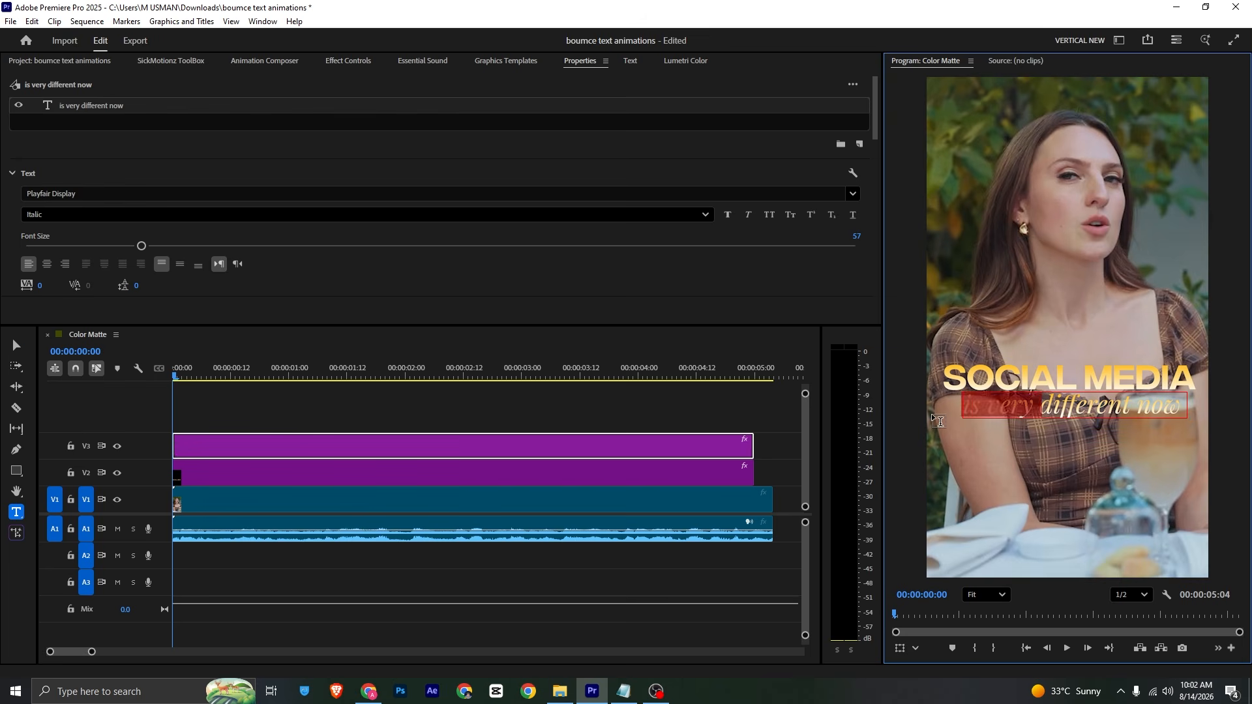
key(BackSpace)
click(363, 420)
Step: Duplicate the caption onto V4, raise its Position Y to 701, and retype it 'is very'
click(307, 442)
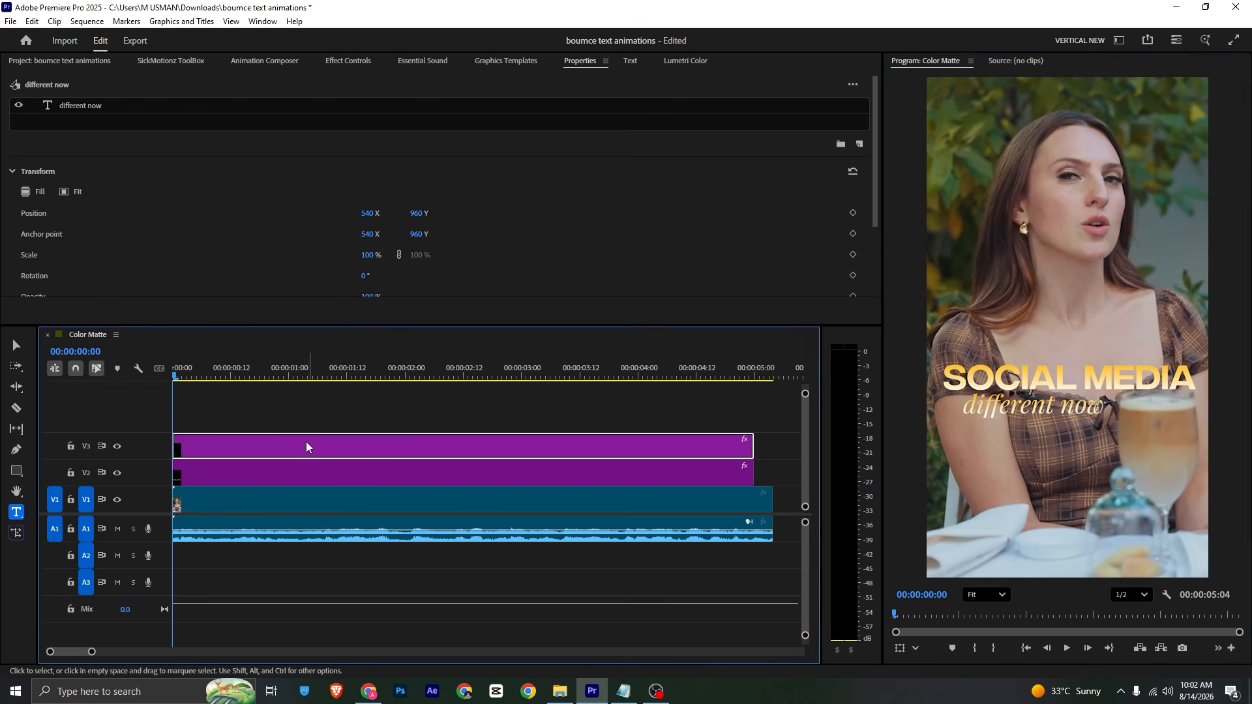
drag(304, 442, 301, 418)
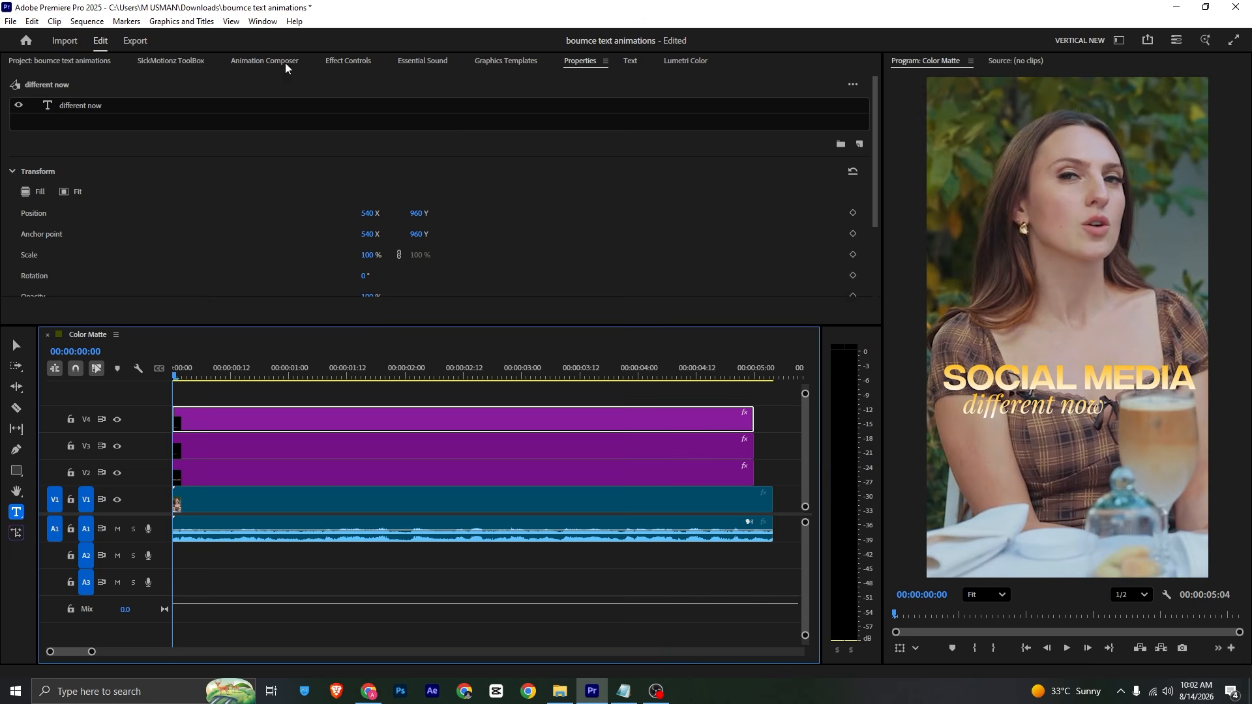
click(347, 61)
drag(291, 131, 122, 131)
triple_click(1074, 338)
text(is very)
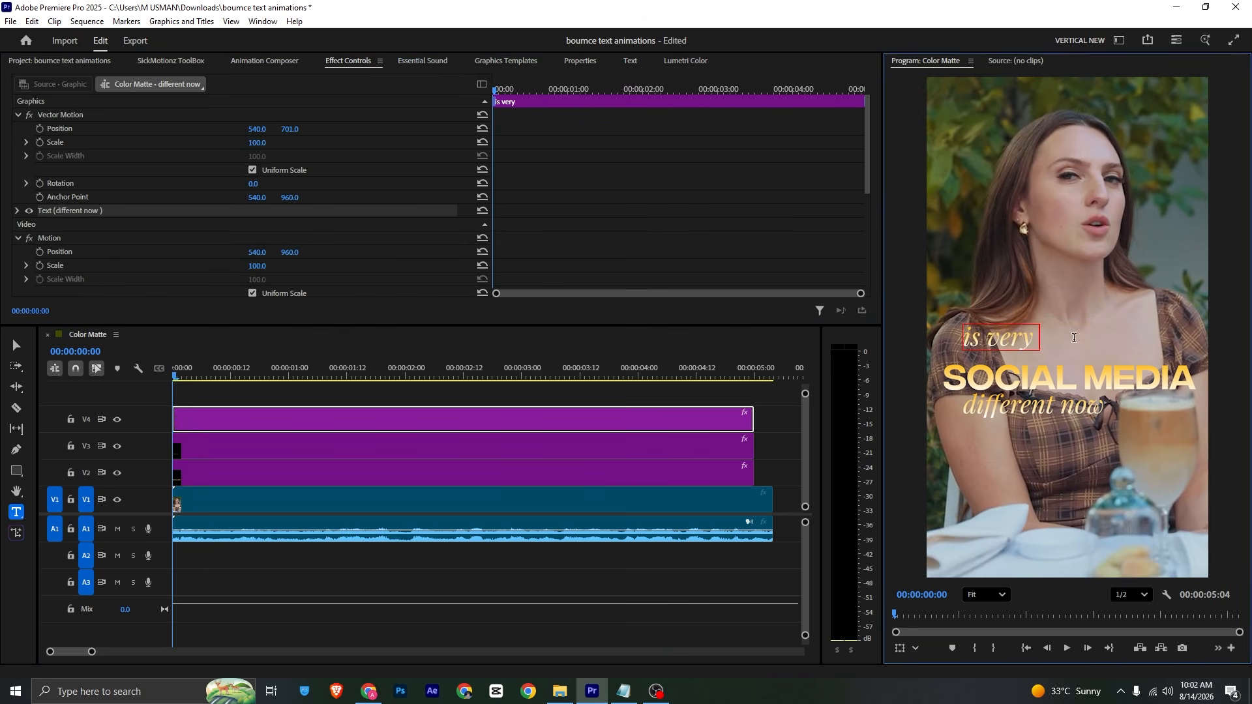
click(630, 392)
Step: Place 'is very' just above SOCIAL MEDIA and shift 'different now' to the right
key(v)
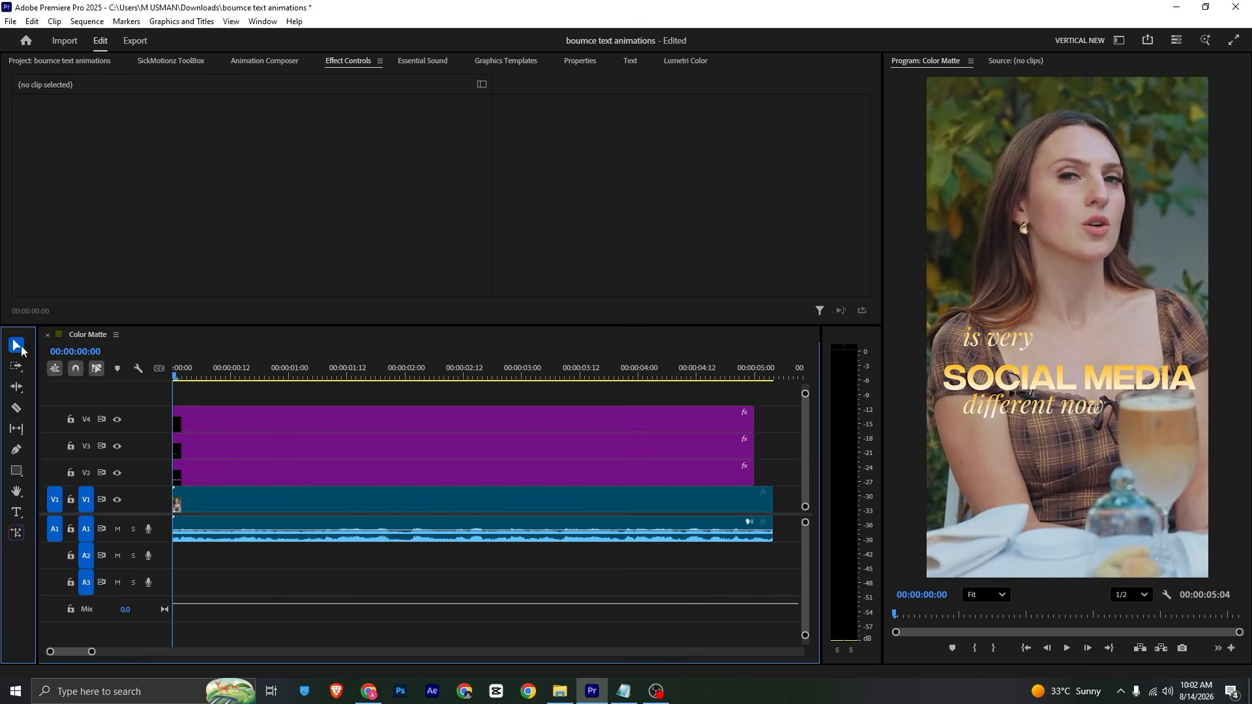
click(1016, 343)
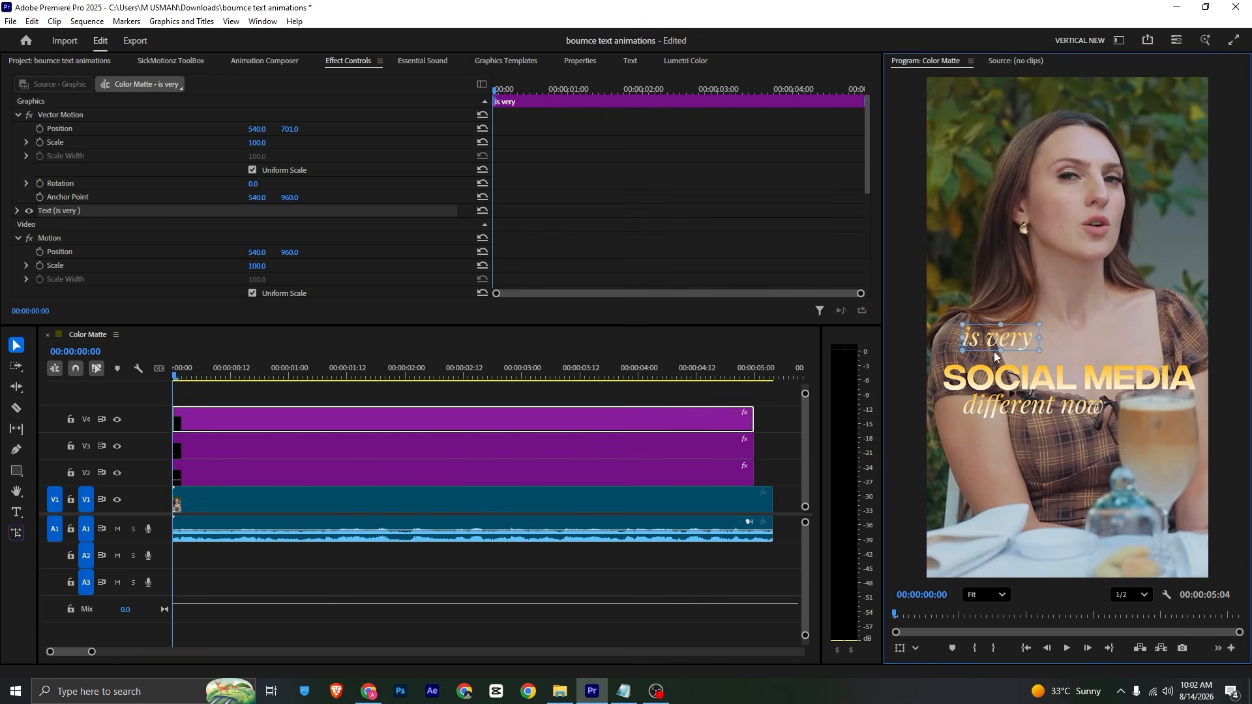
drag(996, 356, 976, 370)
click(1068, 414)
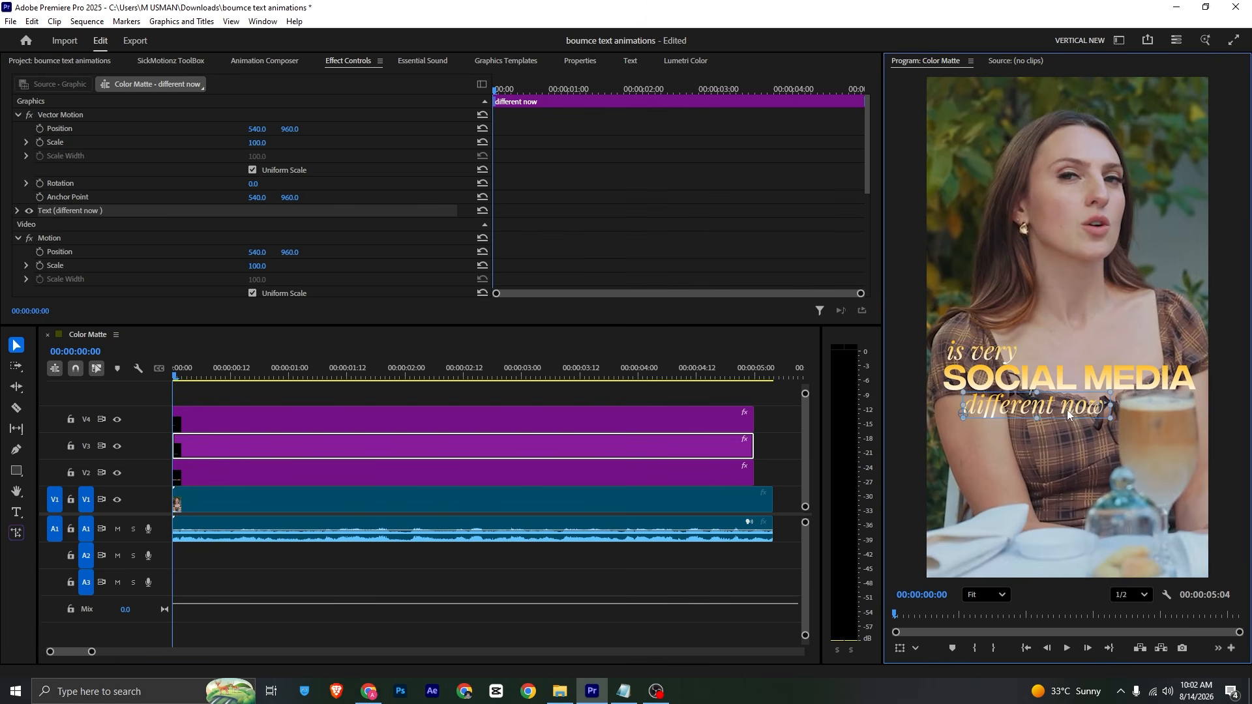
drag(1068, 414, 1132, 411)
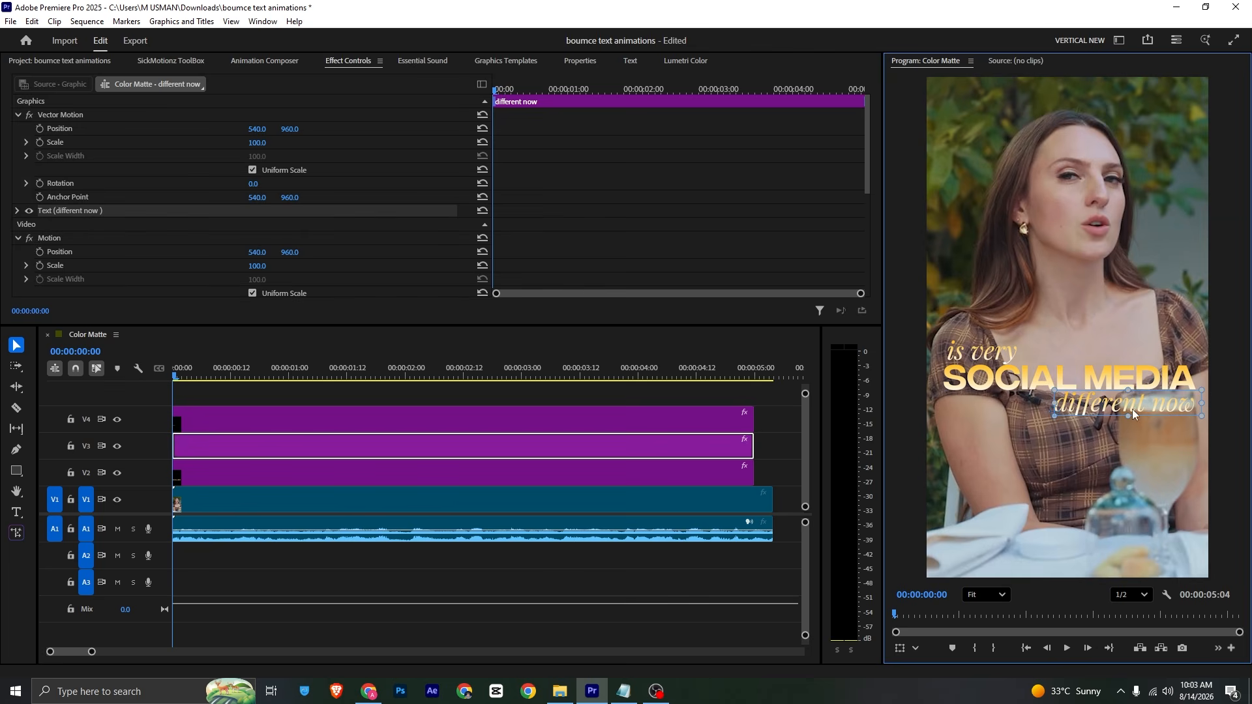
Step: Try the Bold font style on 'different now'
click(582, 64)
click(49, 215)
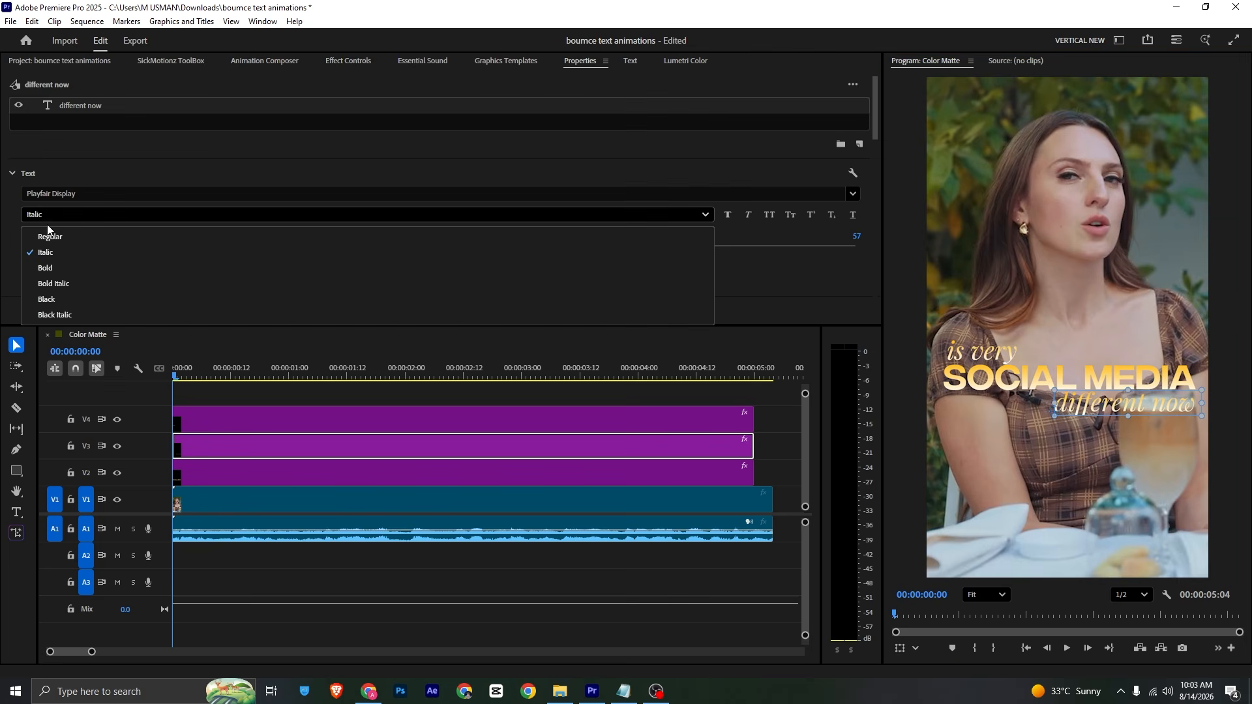
click(58, 268)
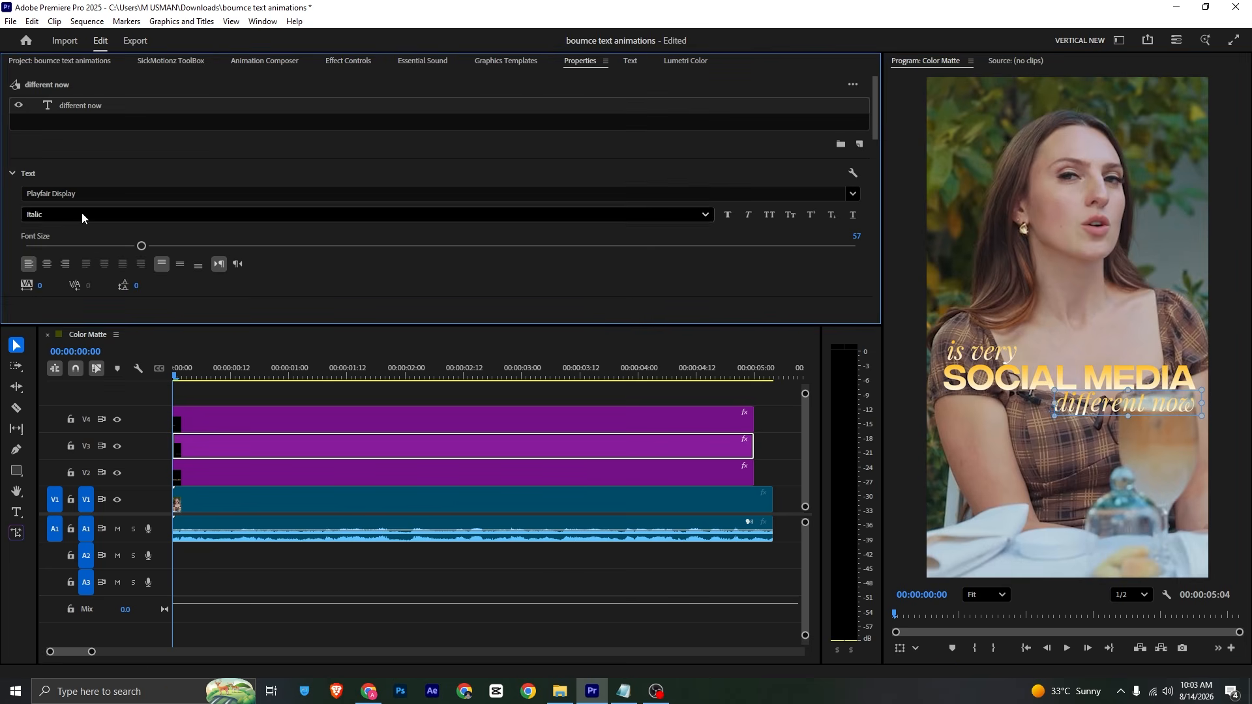
Step: Apply Playfair Display Bold Italic to 'different now' and nudge it slightly left
click(80, 194)
text(playf)
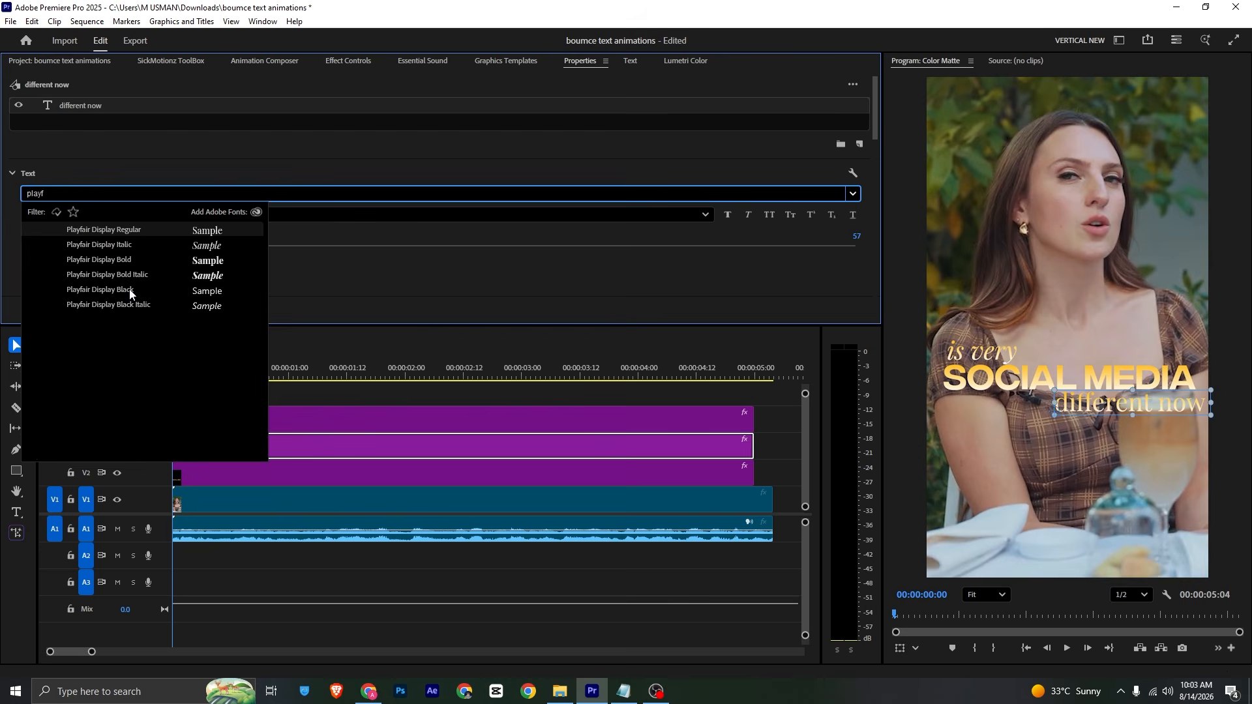
click(132, 276)
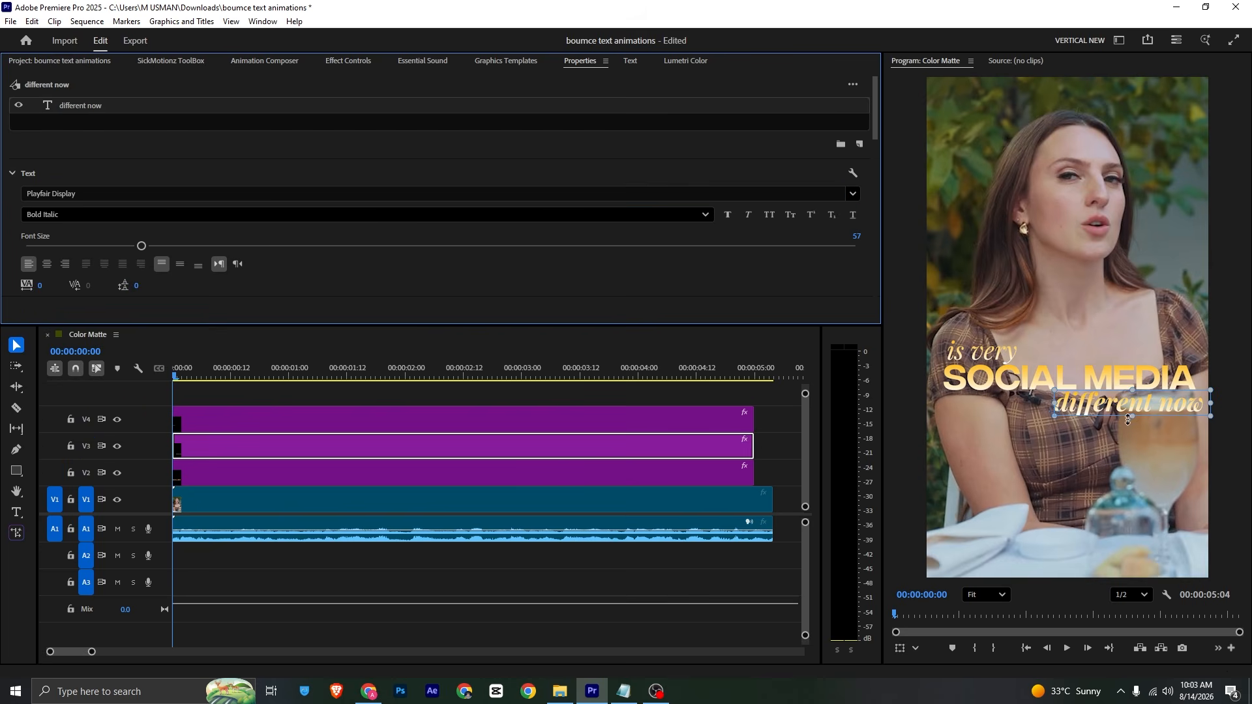
mouse_move(1147, 405)
mouse_down()
mouse_move(1160, 405)
mouse_move(1136, 405)
mouse_up()
click(780, 451)
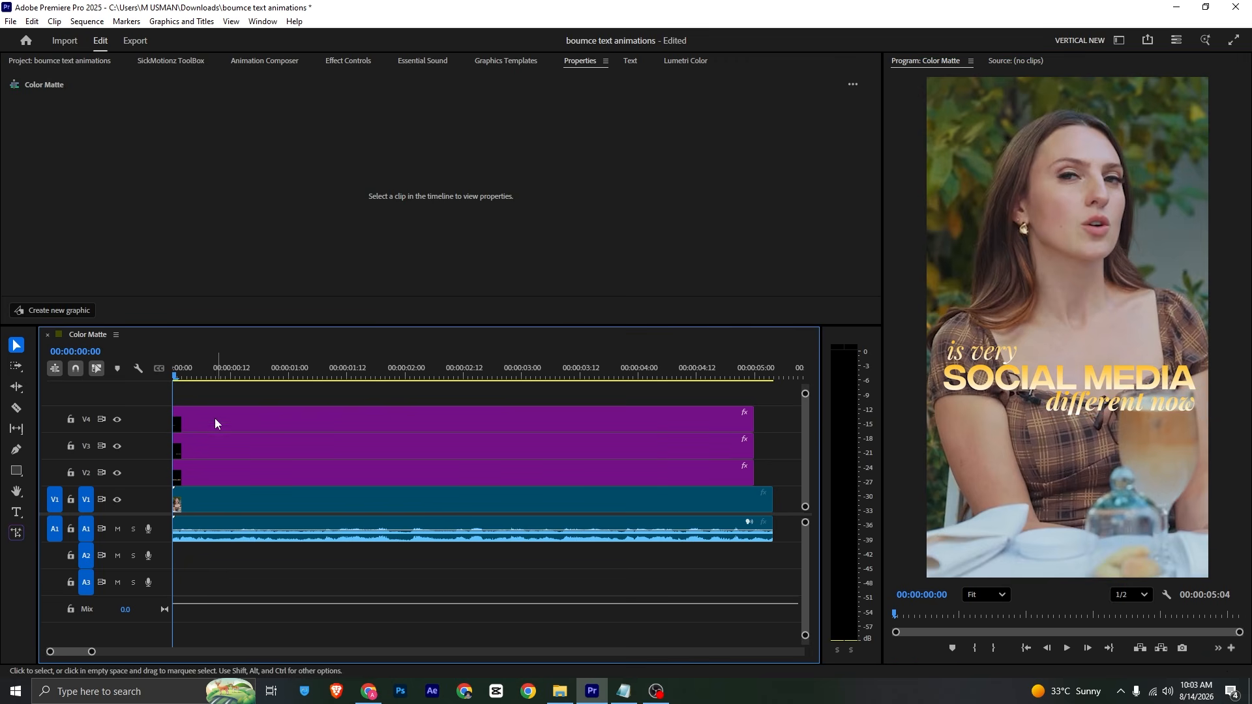
Step: Delay the start of the 'is very' clip on V4 after SOCIAL MEDIA
click(191, 428)
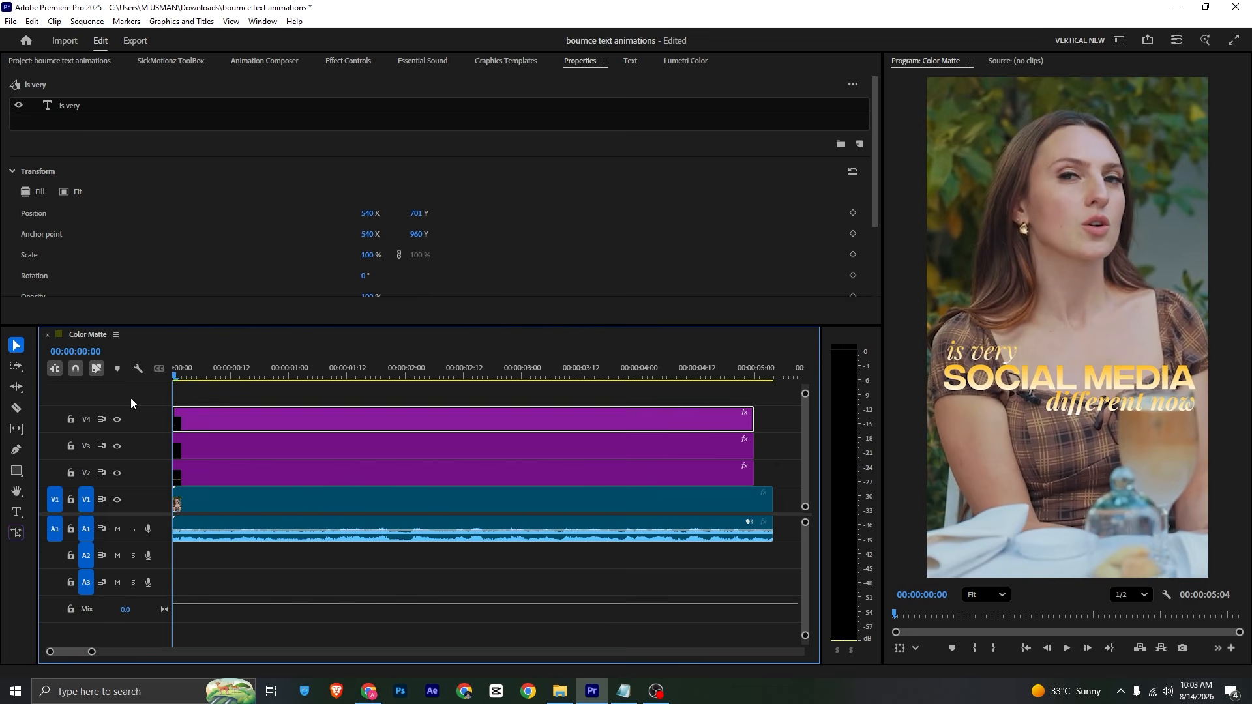
click(118, 422)
click(119, 423)
double_click(273, 425)
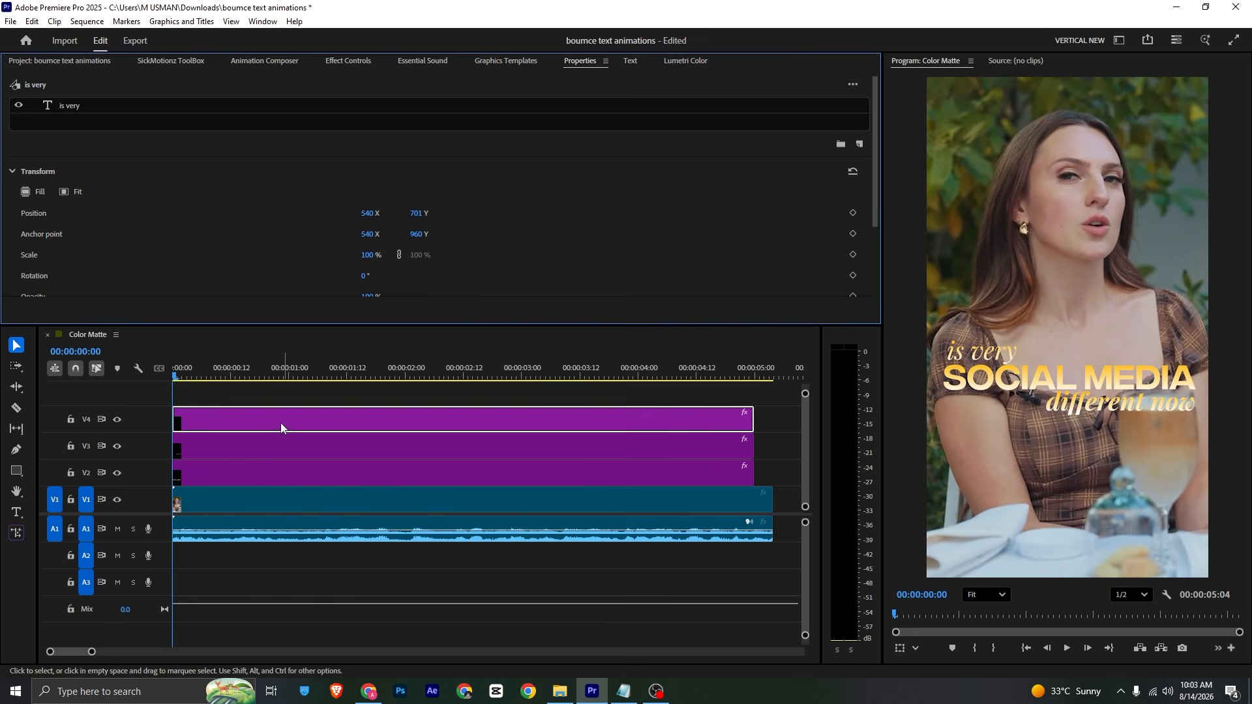
drag(281, 427, 324, 425)
Step: Delay 'different now' further and preview the titles about one second in
click(116, 448)
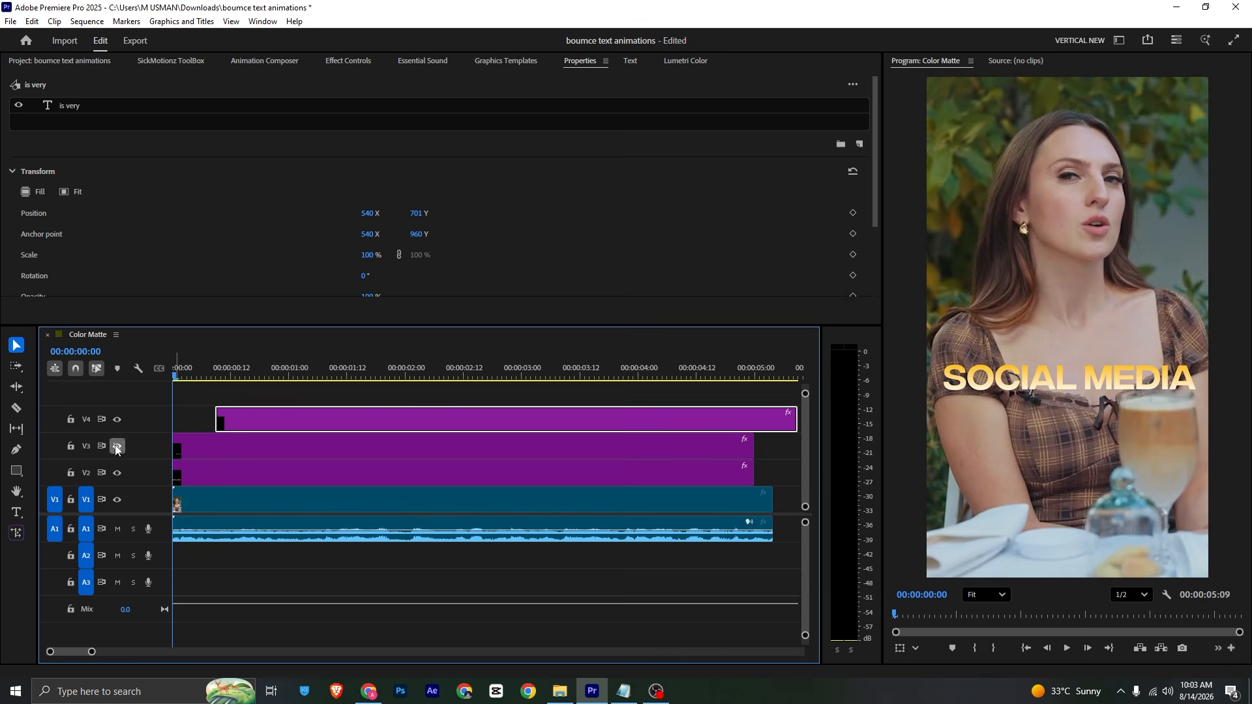
drag(225, 446, 273, 396)
double_click(229, 416)
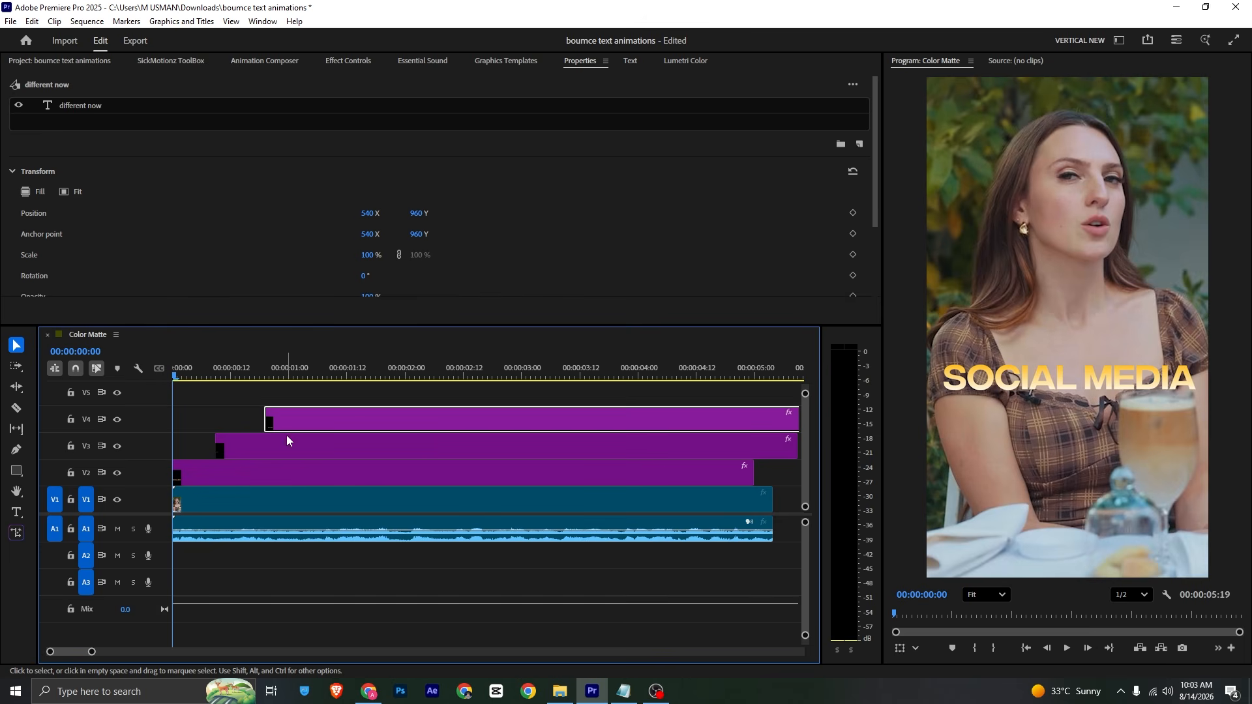
drag(233, 373, 301, 381)
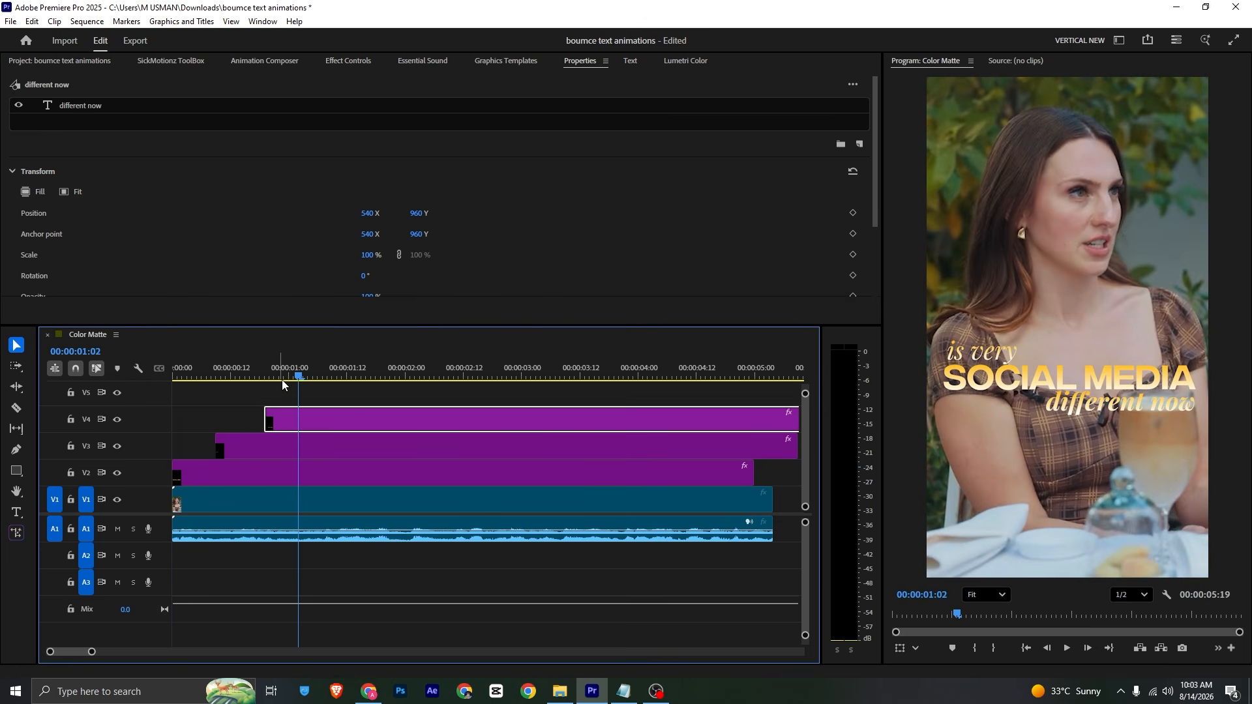
click(181, 60)
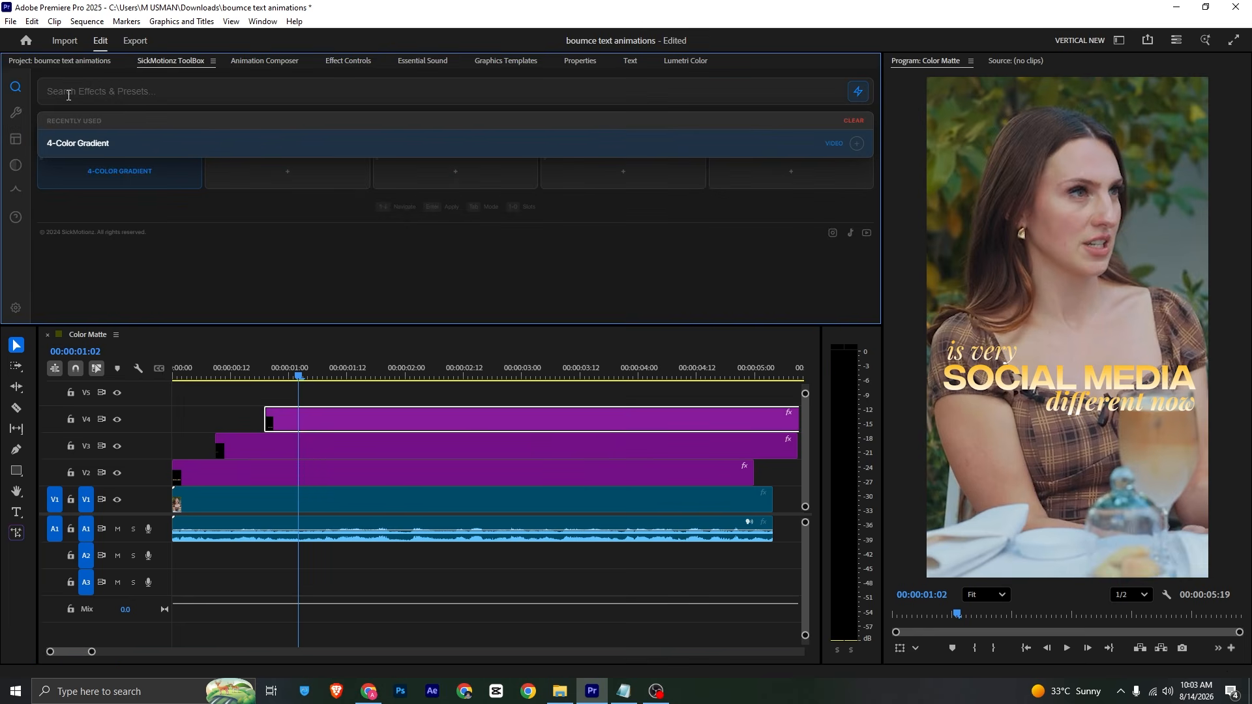
Step: Show the Effects panel from the Window menu
click(262, 21)
click(120, 89)
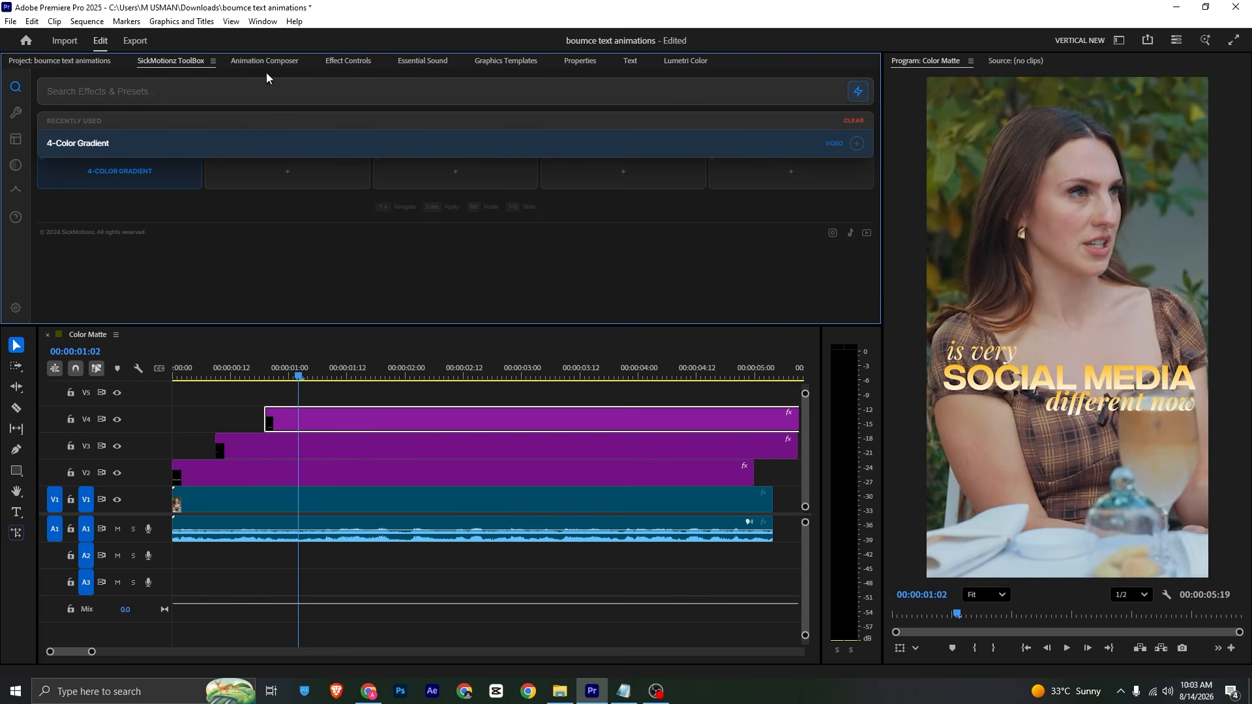
click(264, 22)
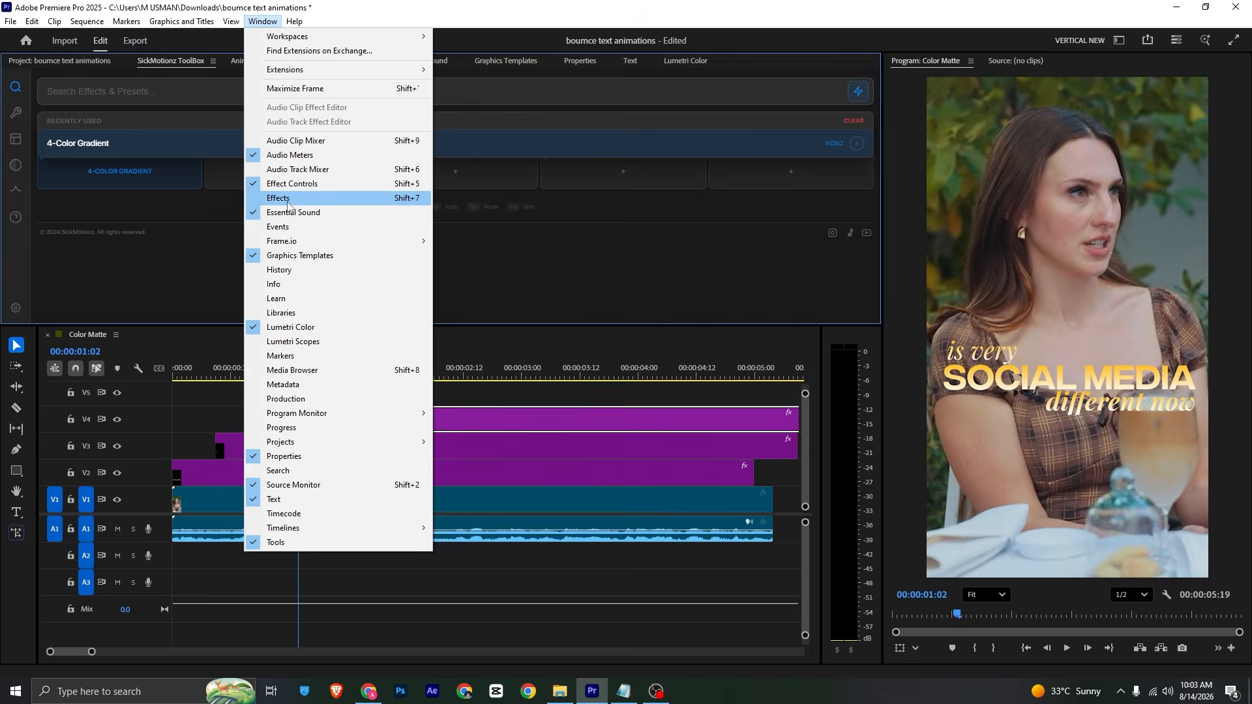
click(288, 201)
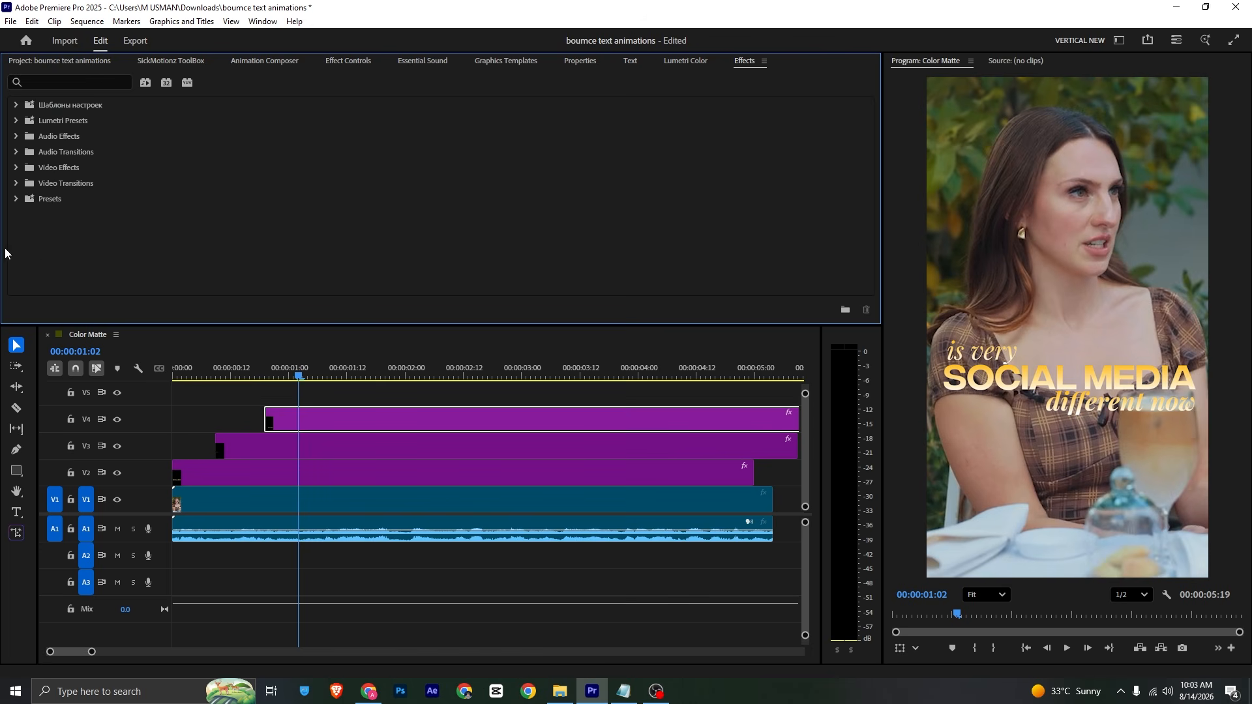
Step: Import the bounce final preset file from Downloads into the Presets folder
click(16, 199)
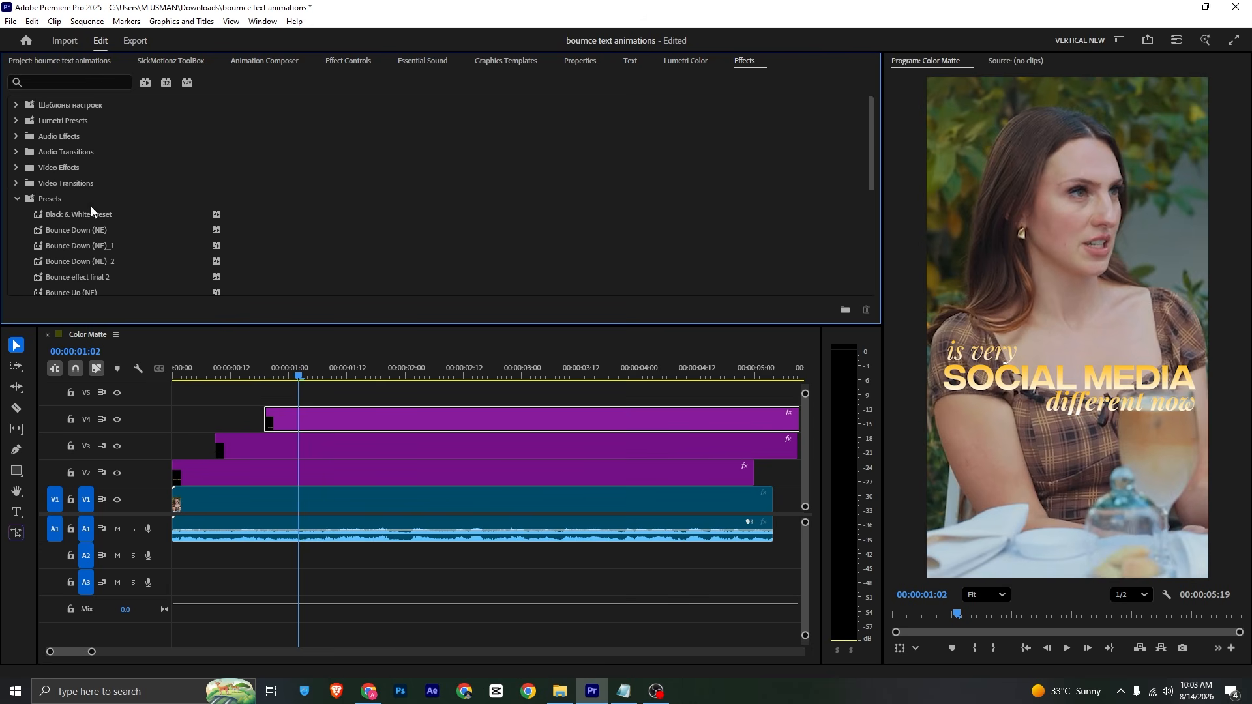
scroll(89, 204, down, 3)
scroll(89, 202, up, 2)
scroll(90, 206, up, 1)
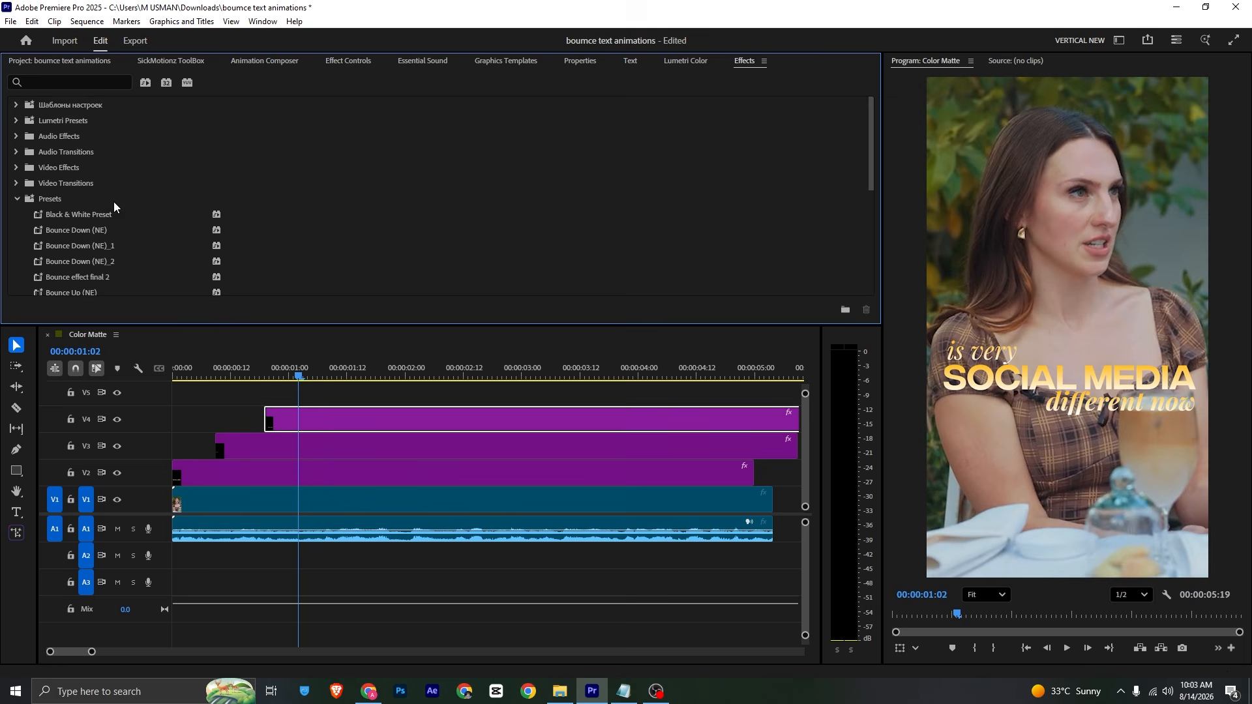
right_click(58, 196)
click(99, 238)
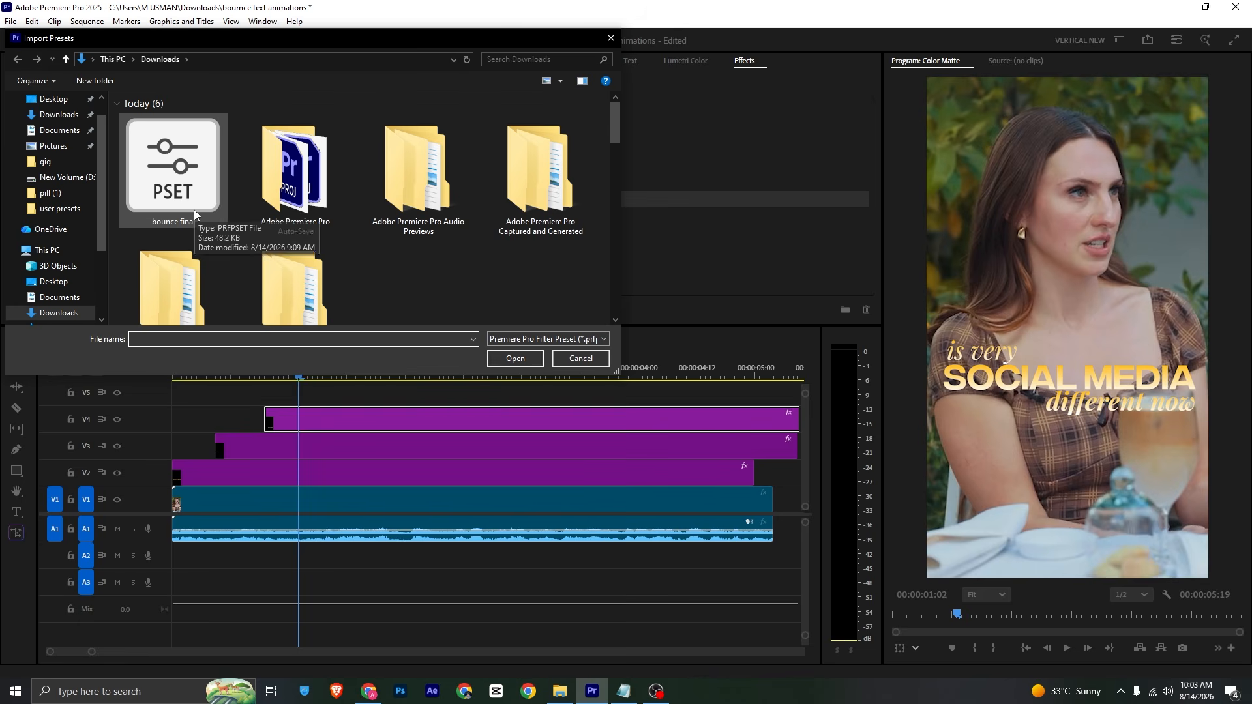
click(194, 211)
Step: Apply the imported Bounce effect final 2 preset to the start of the V2 title, lengthened one frame, and preview it
click(579, 364)
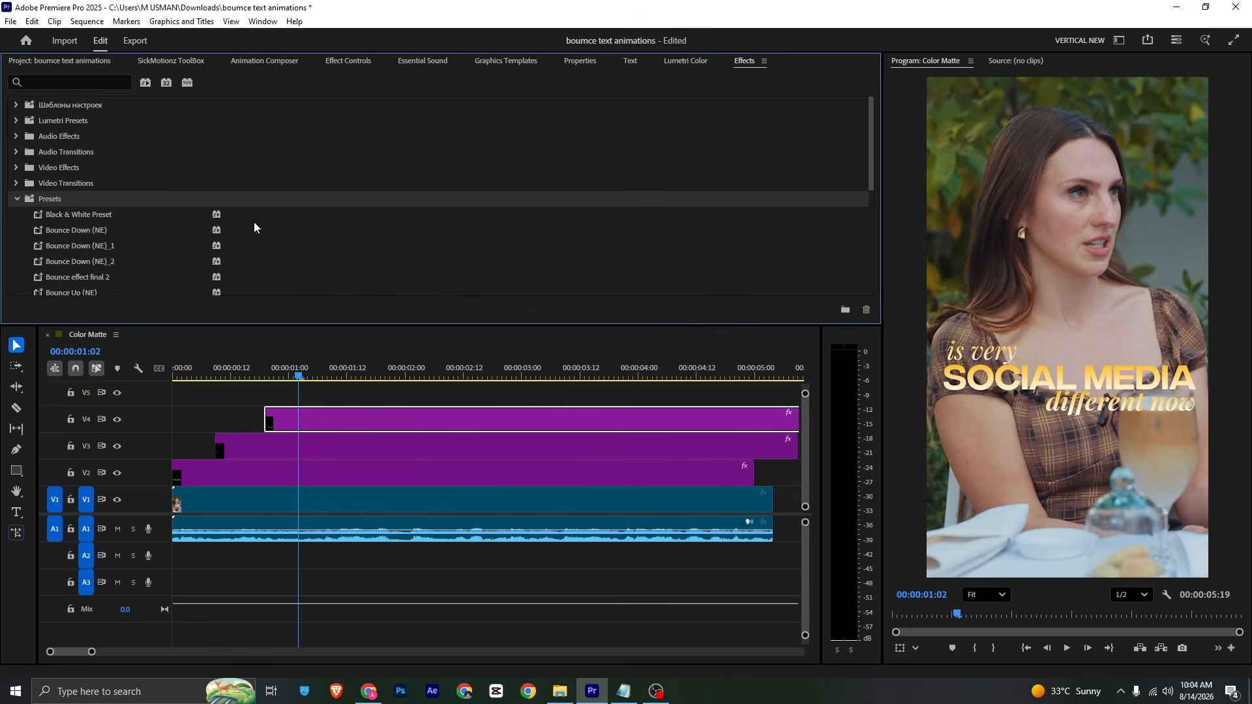
scroll(95, 226, down, 4)
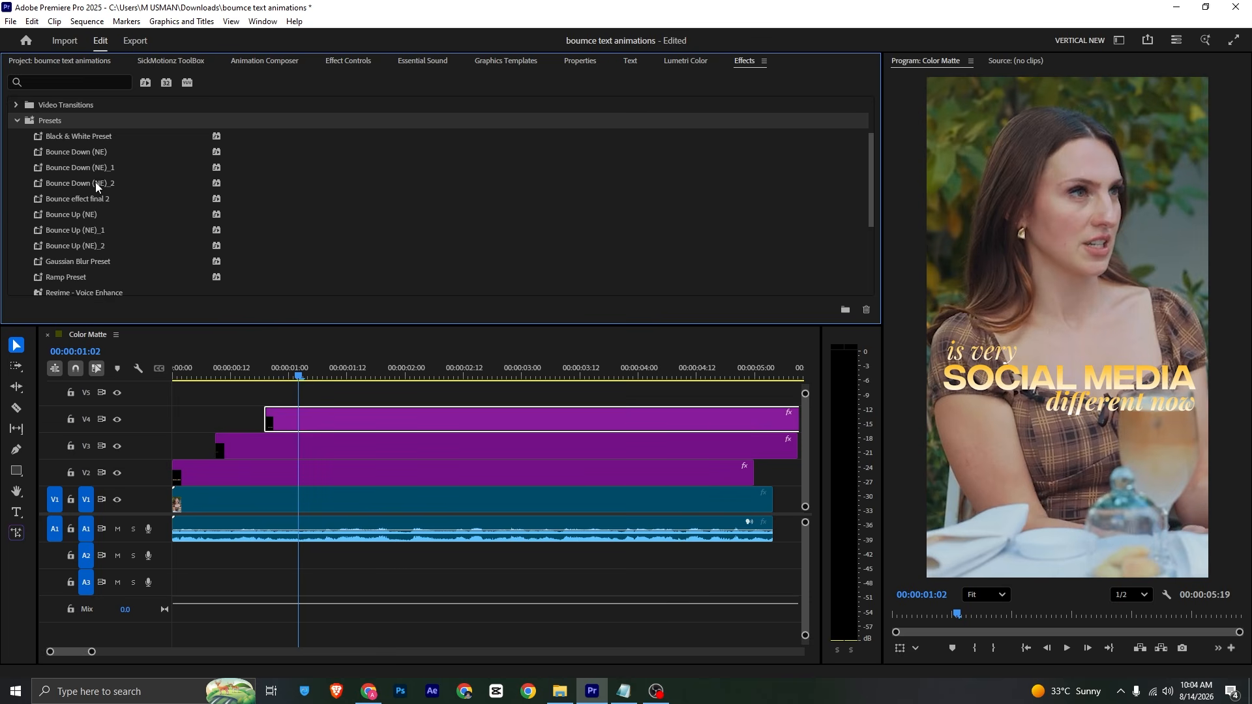
click(54, 201)
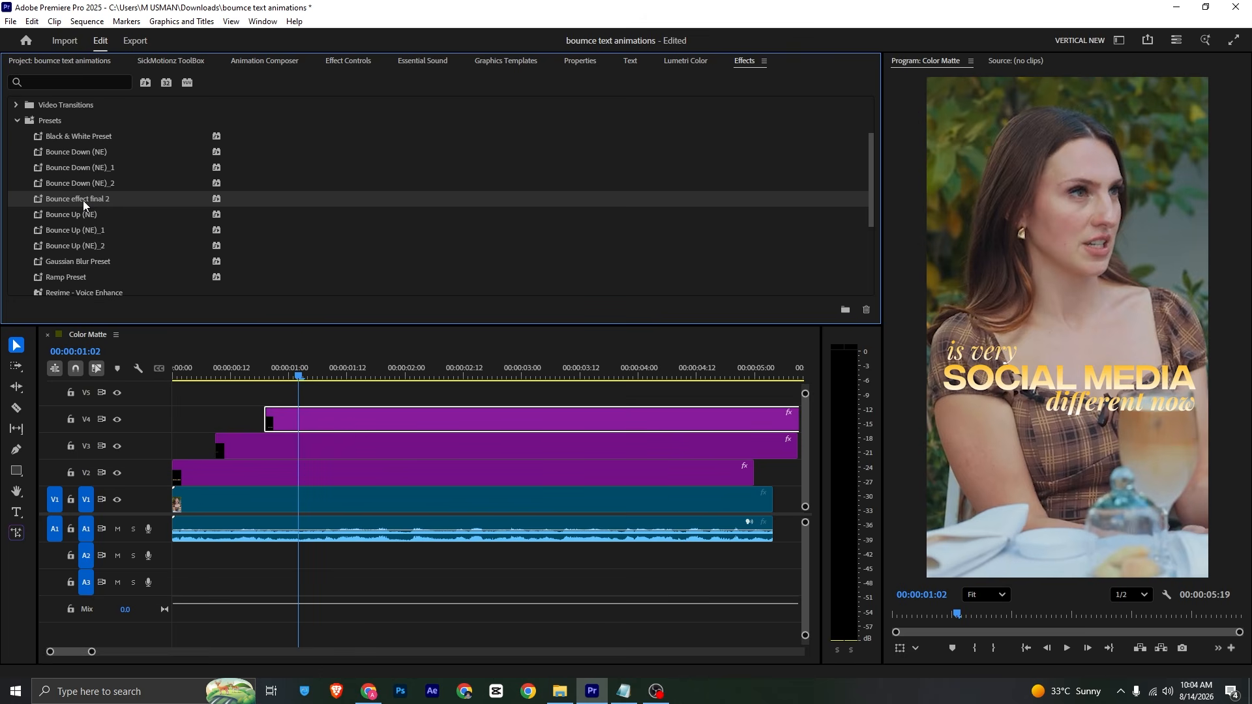
drag(91, 223, 180, 483)
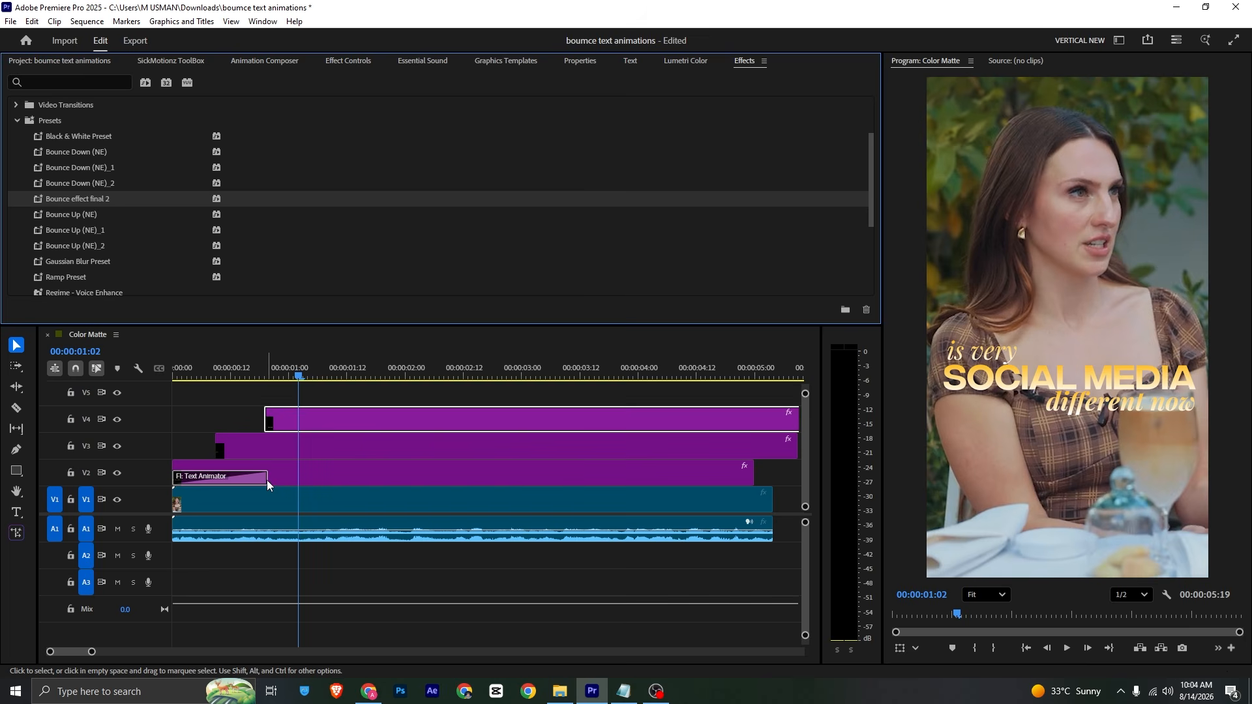
drag(267, 480, 272, 479)
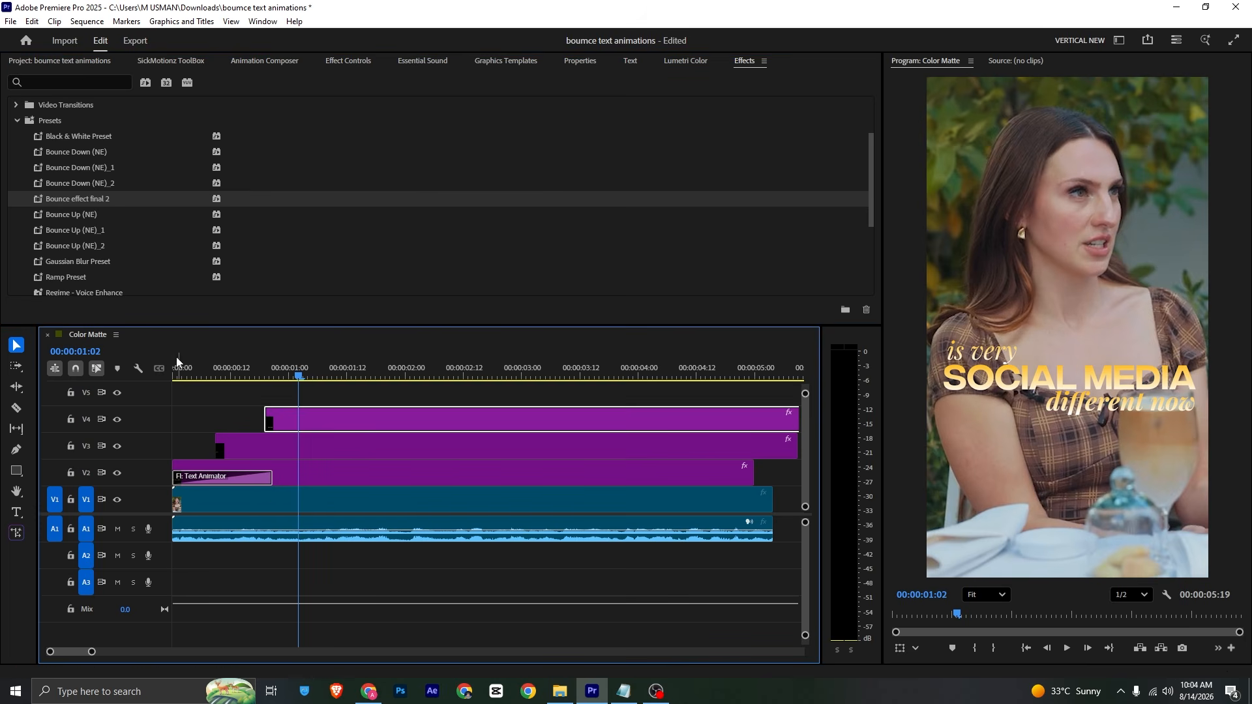
drag(192, 366, 163, 363)
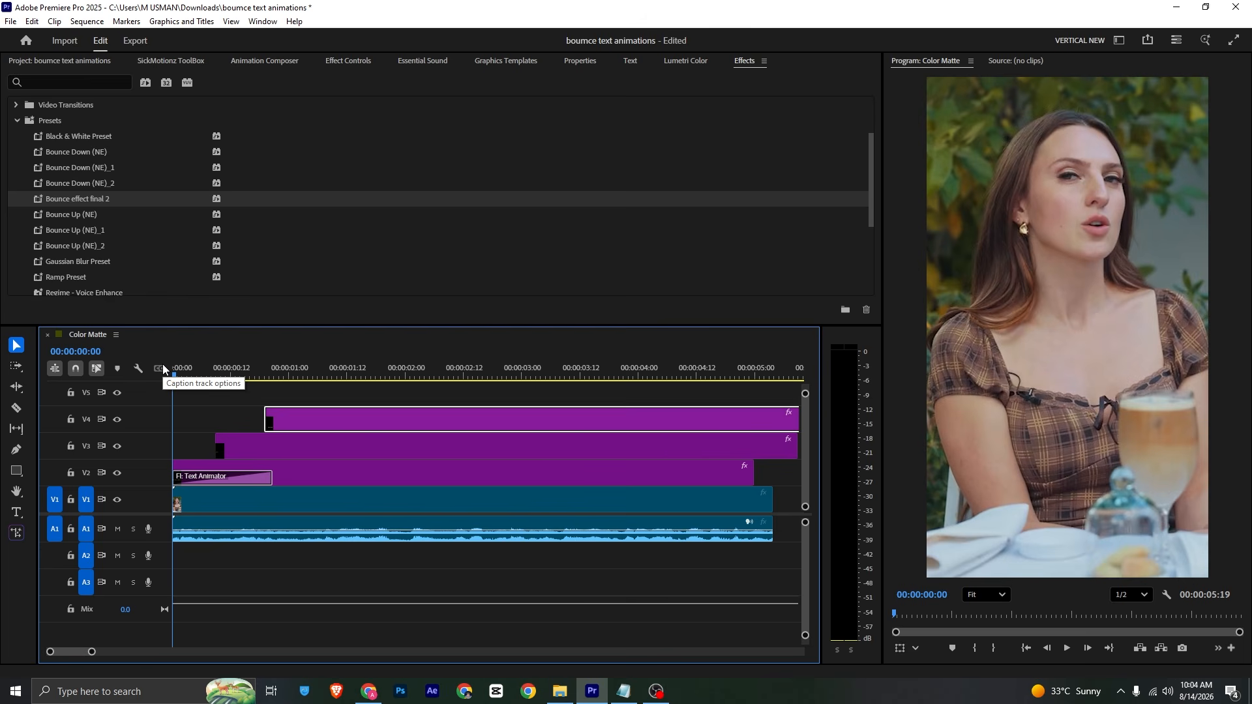
key(space)
key(space)
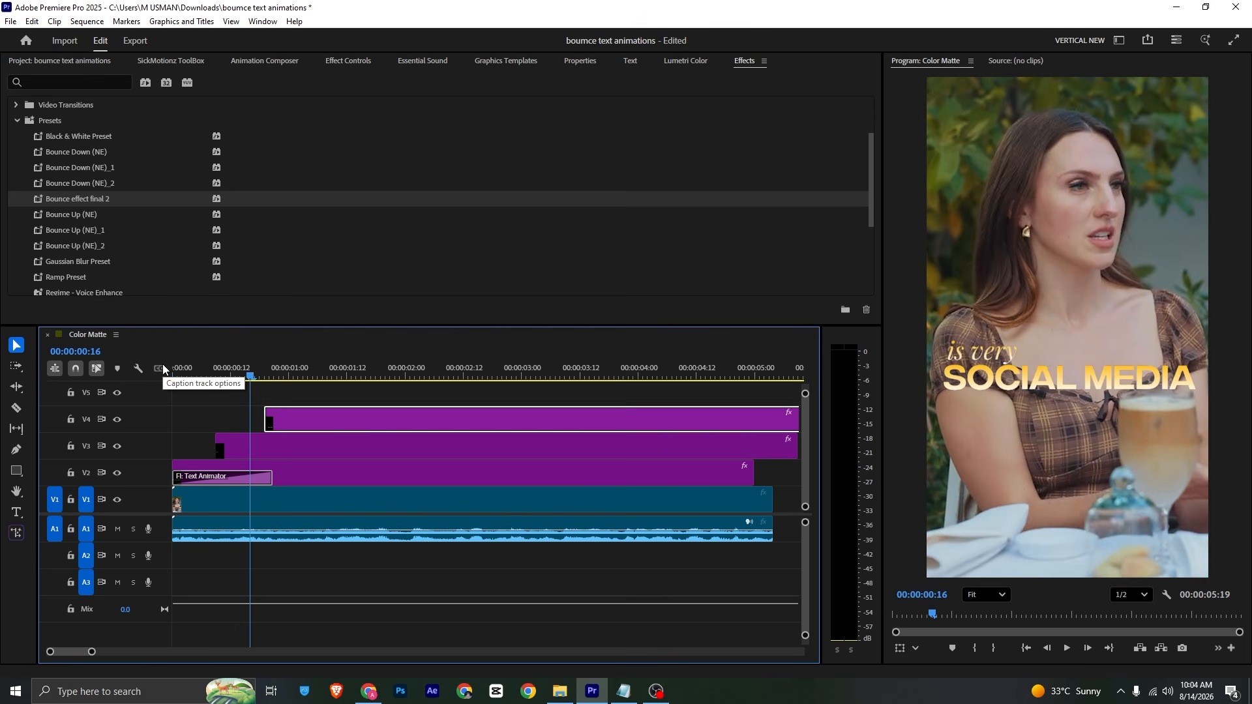
Step: From 00:00:00:10, apply the Bounce Down (NE) preset to the V3 title clip and preview it
drag(252, 378, 222, 381)
click(259, 449)
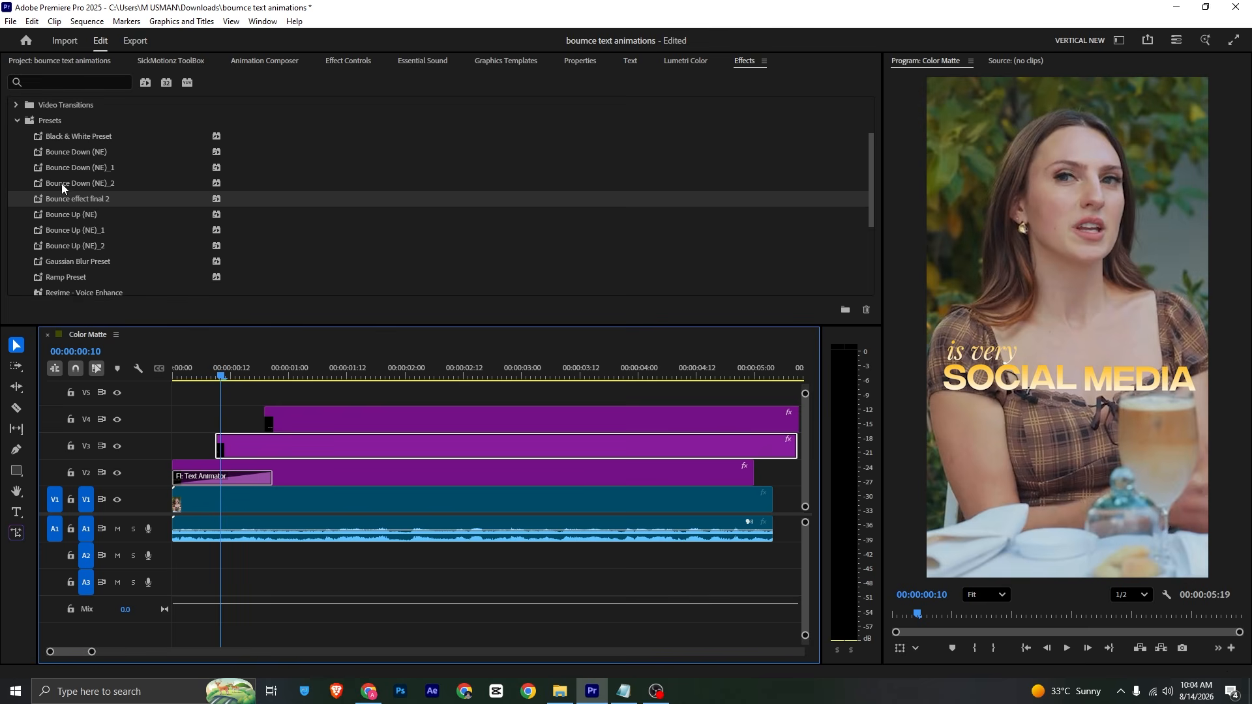
click(77, 156)
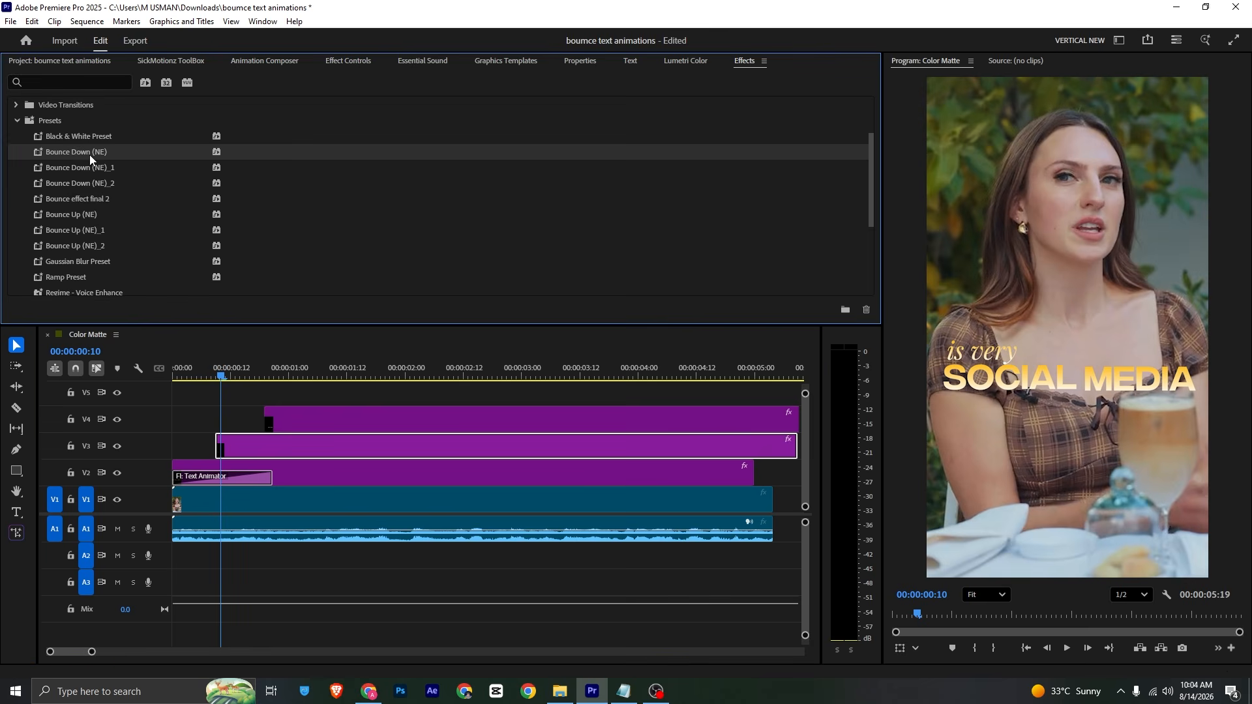
drag(89, 155, 228, 447)
drag(210, 366, 145, 373)
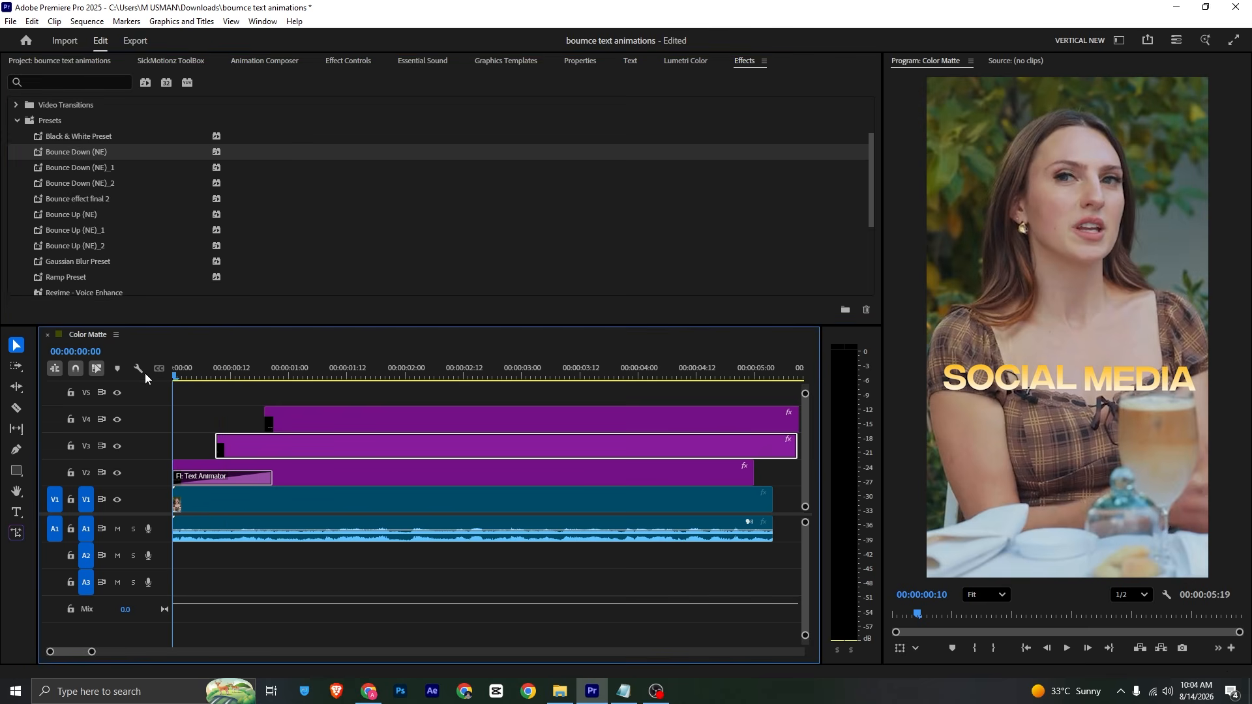
key(space)
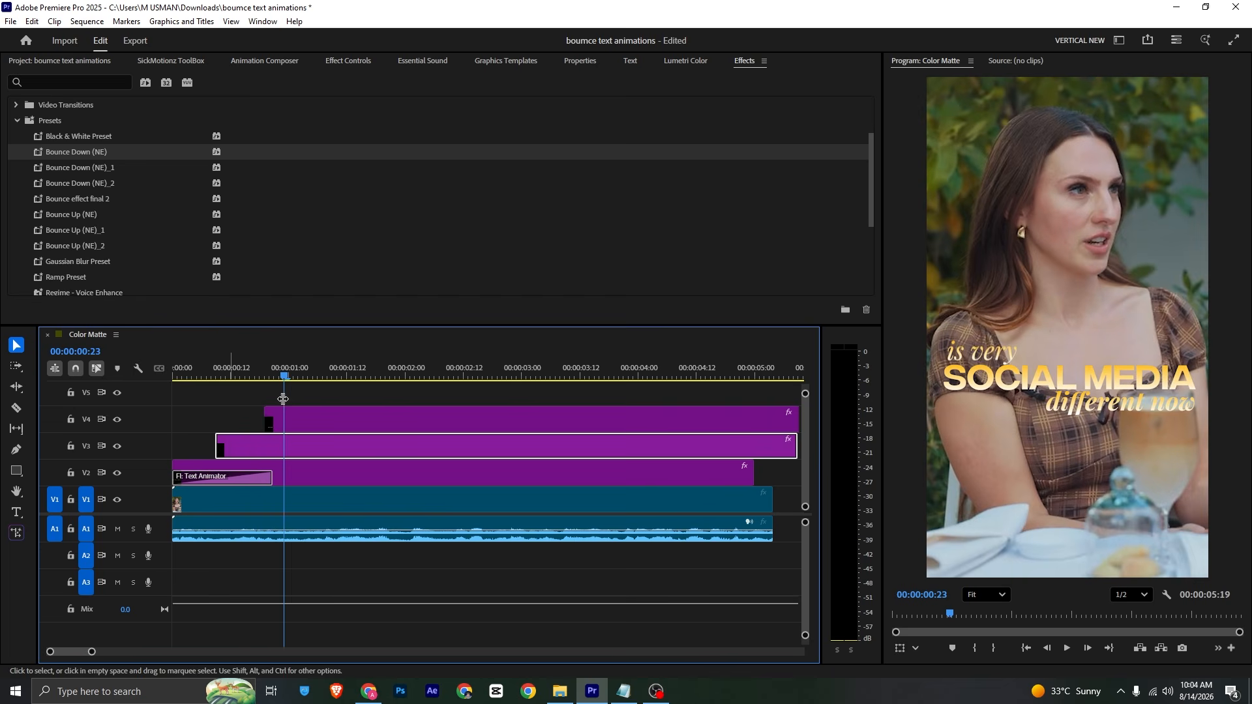
Step: Apply Bounce Up (NE) to the V4 'different now' clip and preview the staggered animations
click(295, 429)
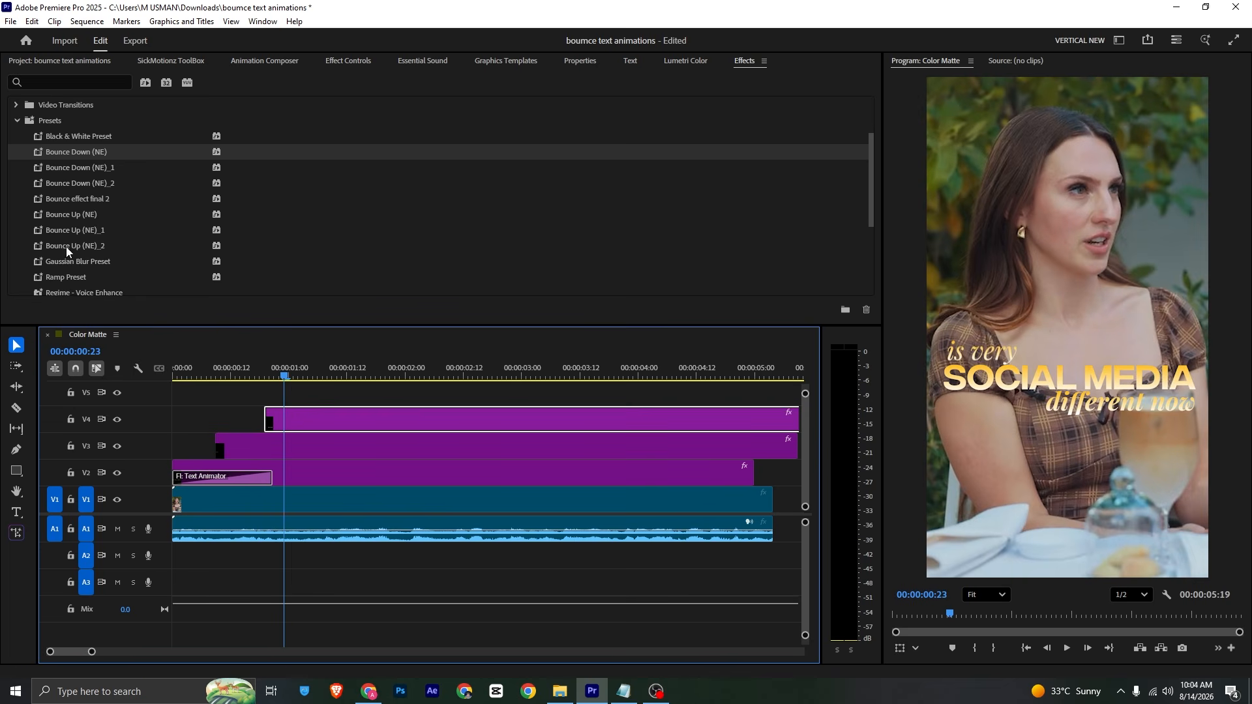
drag(87, 217, 289, 409)
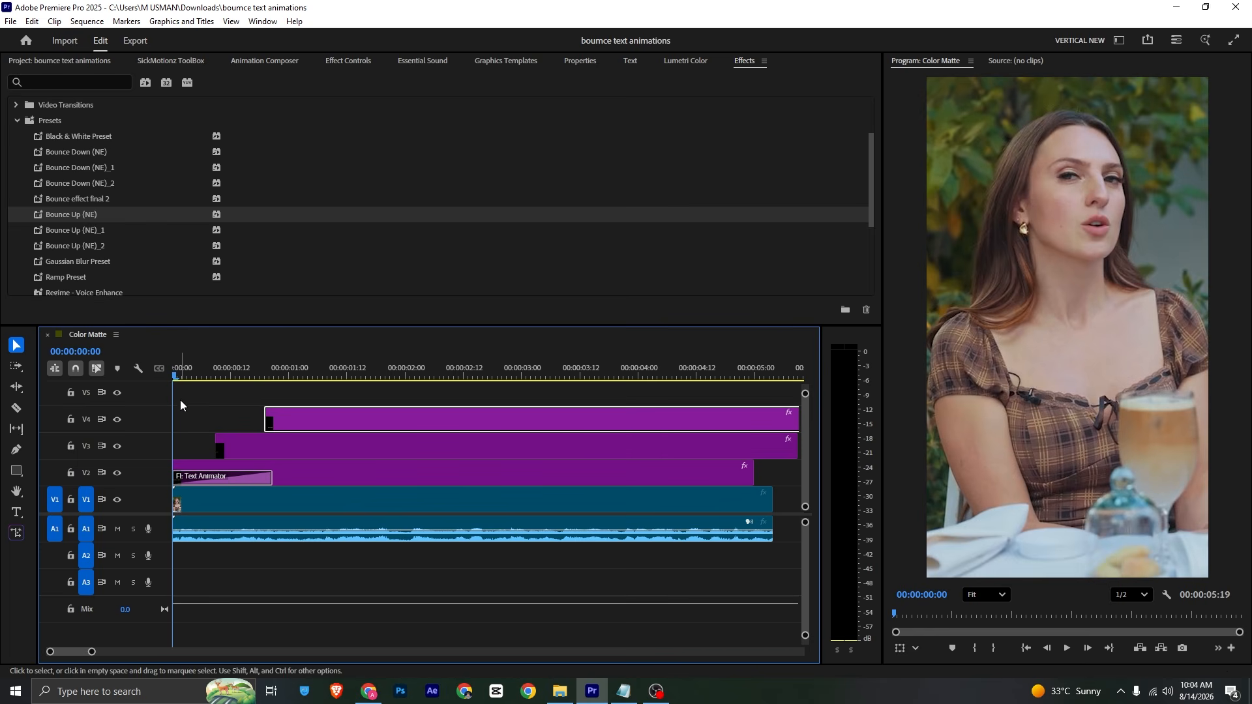
key(space)
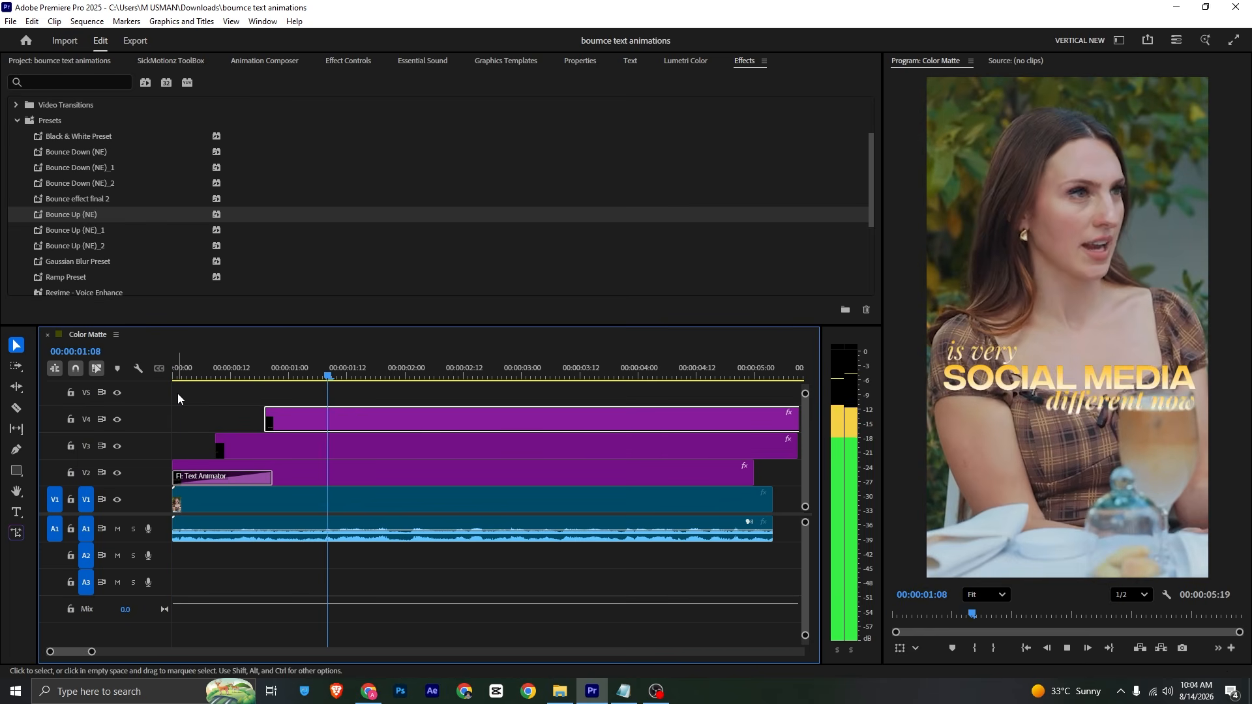
key(space)
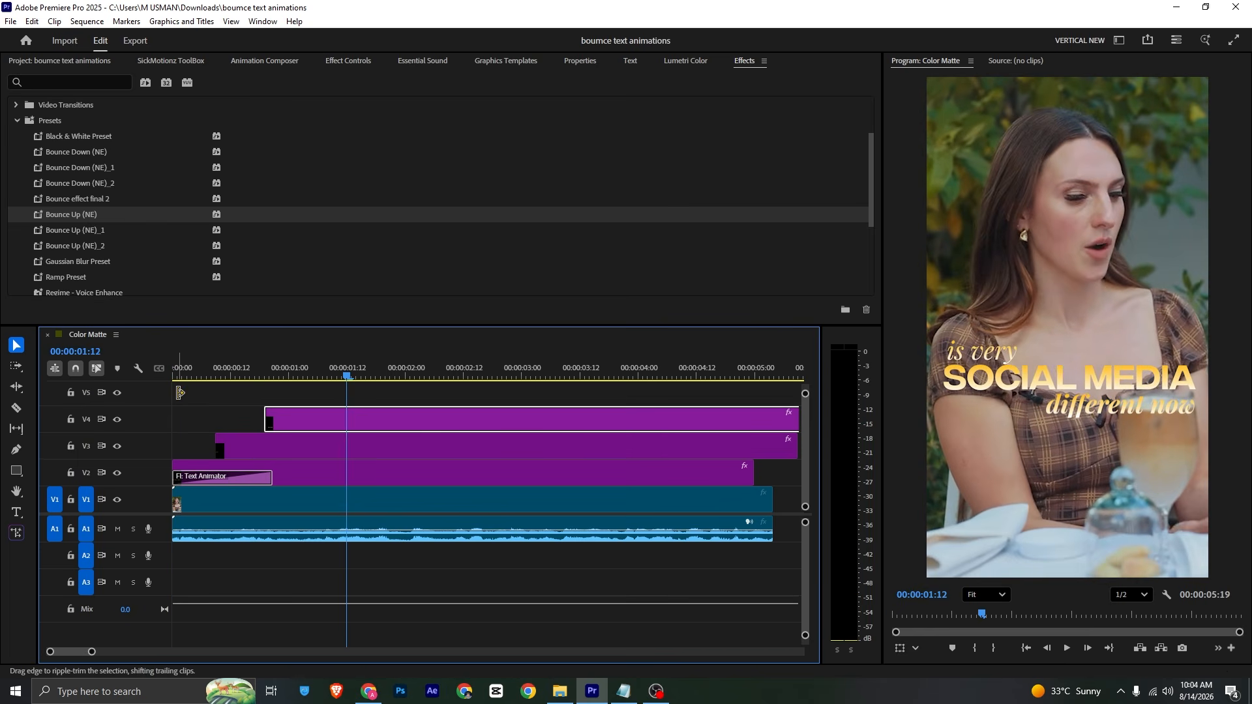
click(309, 400)
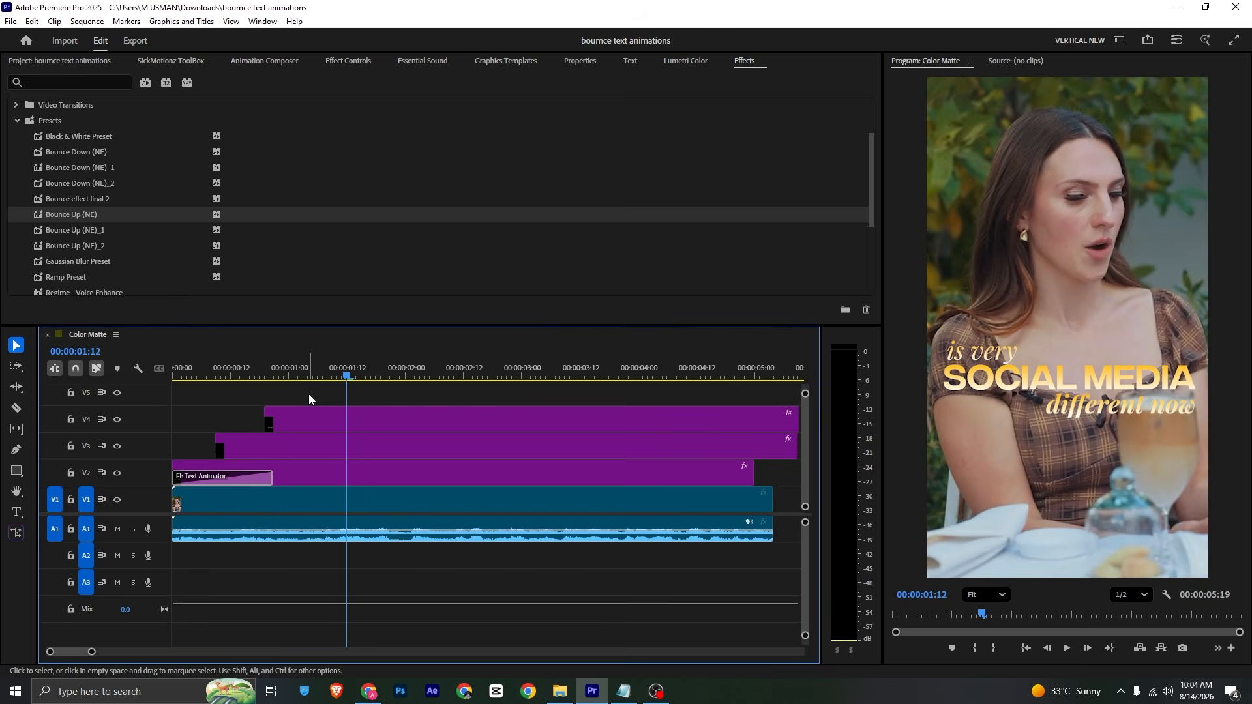
click(335, 413)
click(586, 62)
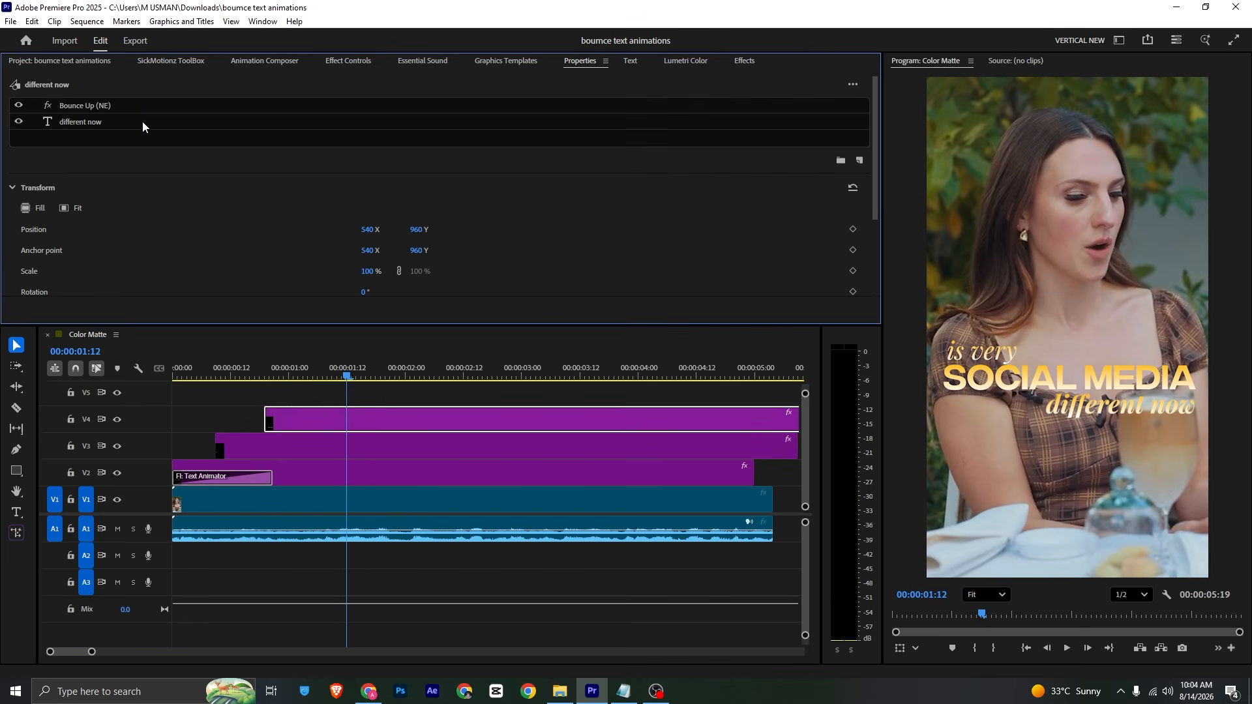
click(143, 107)
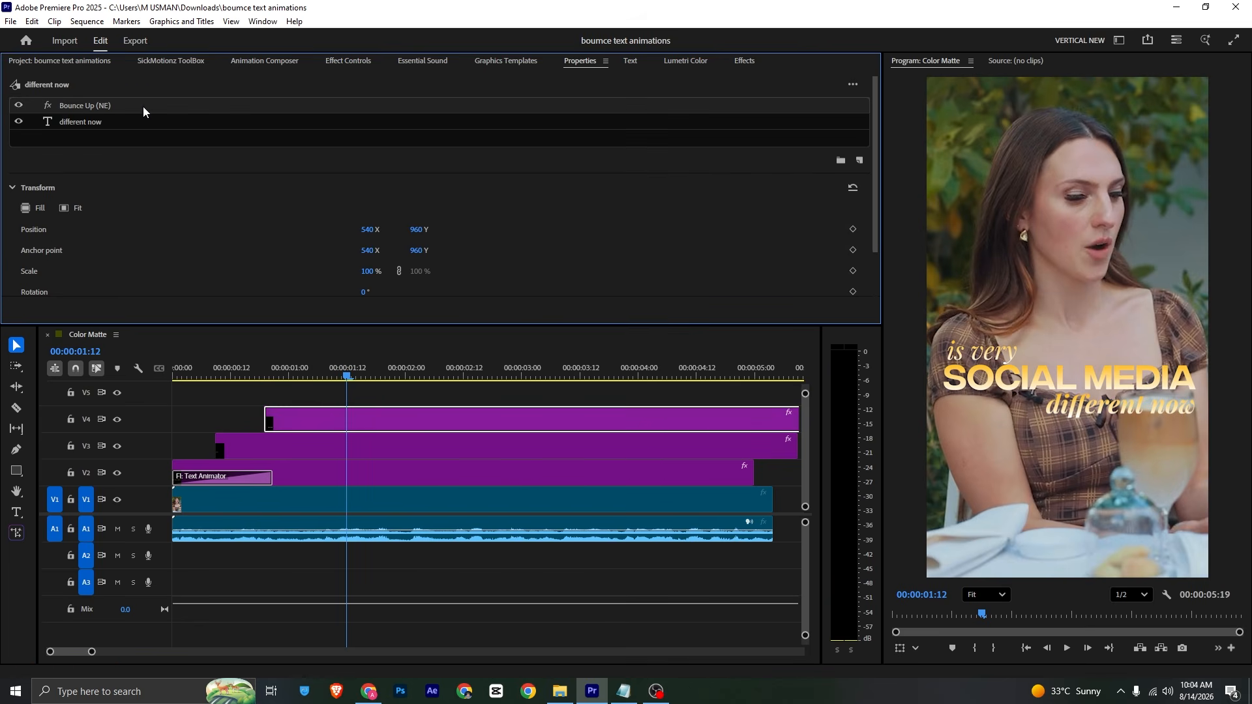
click(101, 124)
scroll(77, 232, down, 5)
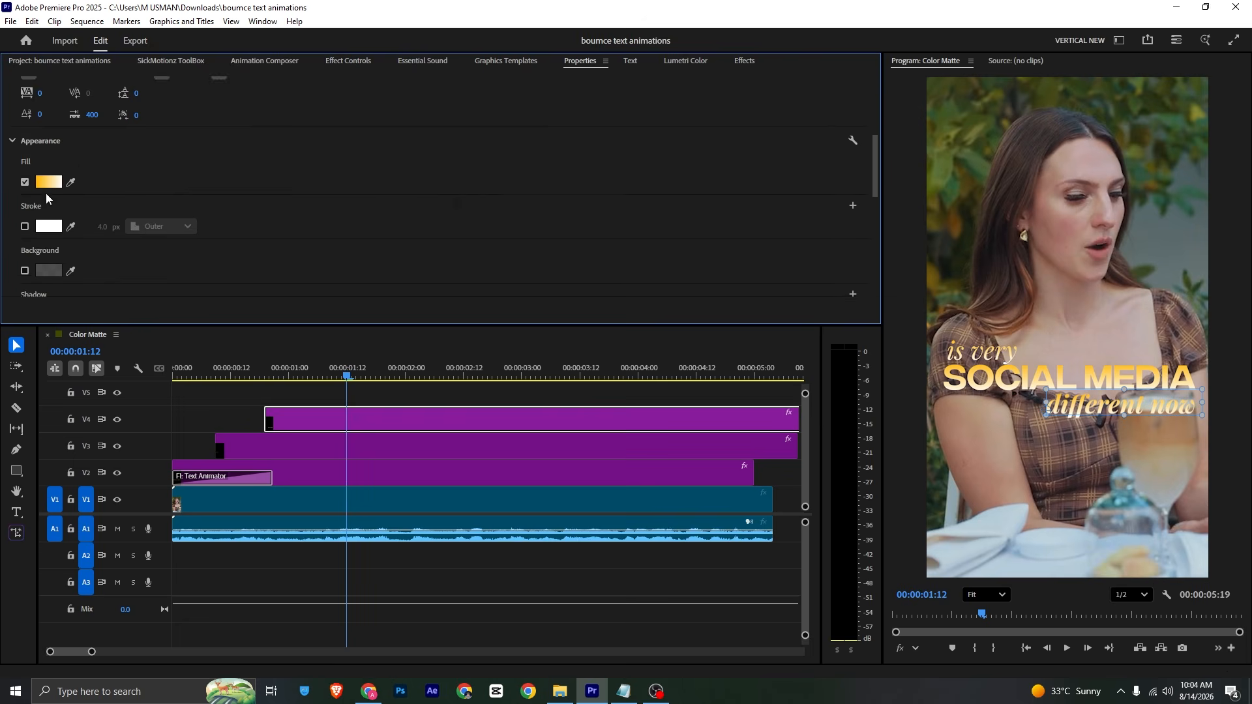
click(48, 182)
click(703, 279)
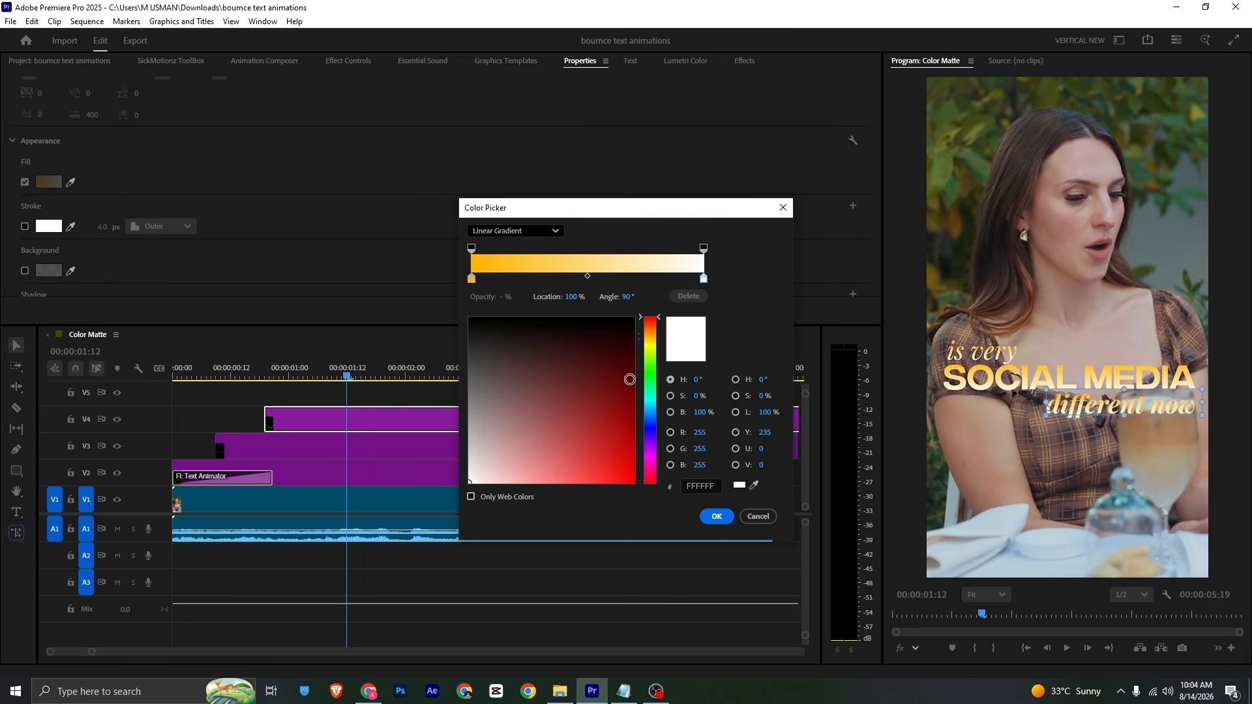
click(651, 343)
drag(629, 372, 470, 430)
drag(662, 347, 635, 519)
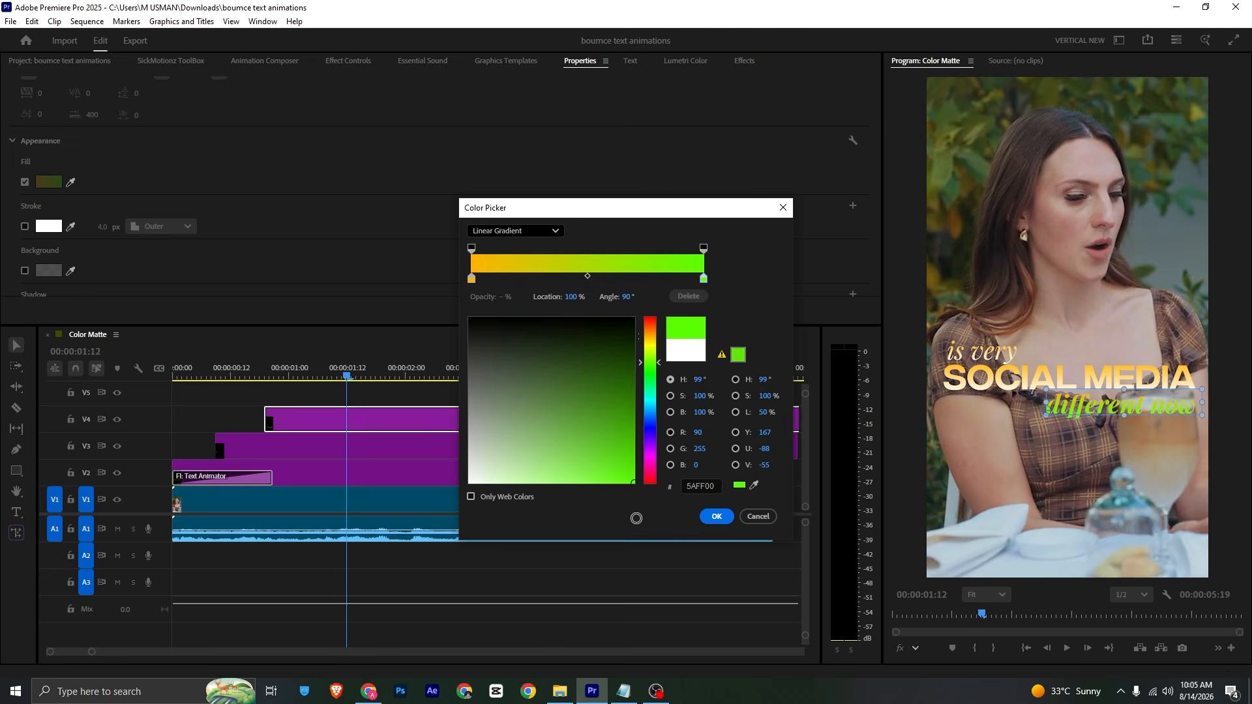
drag(648, 368, 648, 343)
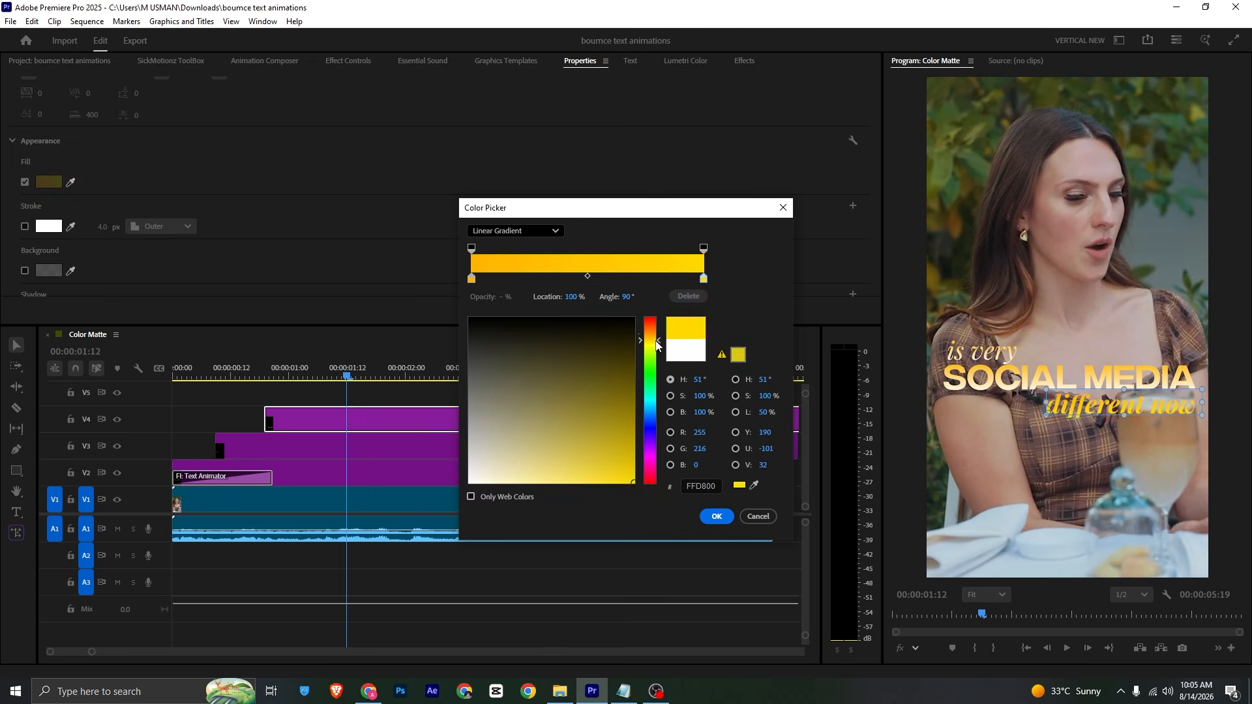
click(631, 487)
drag(630, 488, 568, 388)
drag(646, 351, 656, 345)
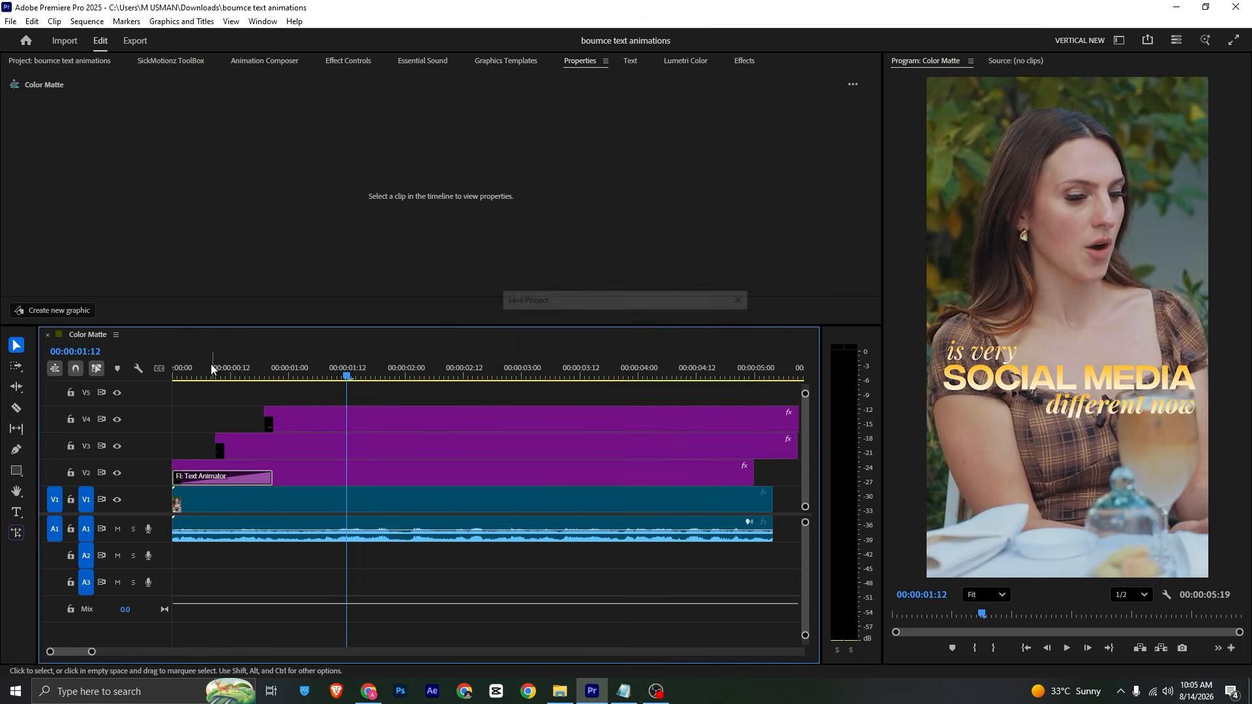
Step: Split the V4, V3 and V2 title clips at 00:00:01:21 with the Razor tool
key(Home)
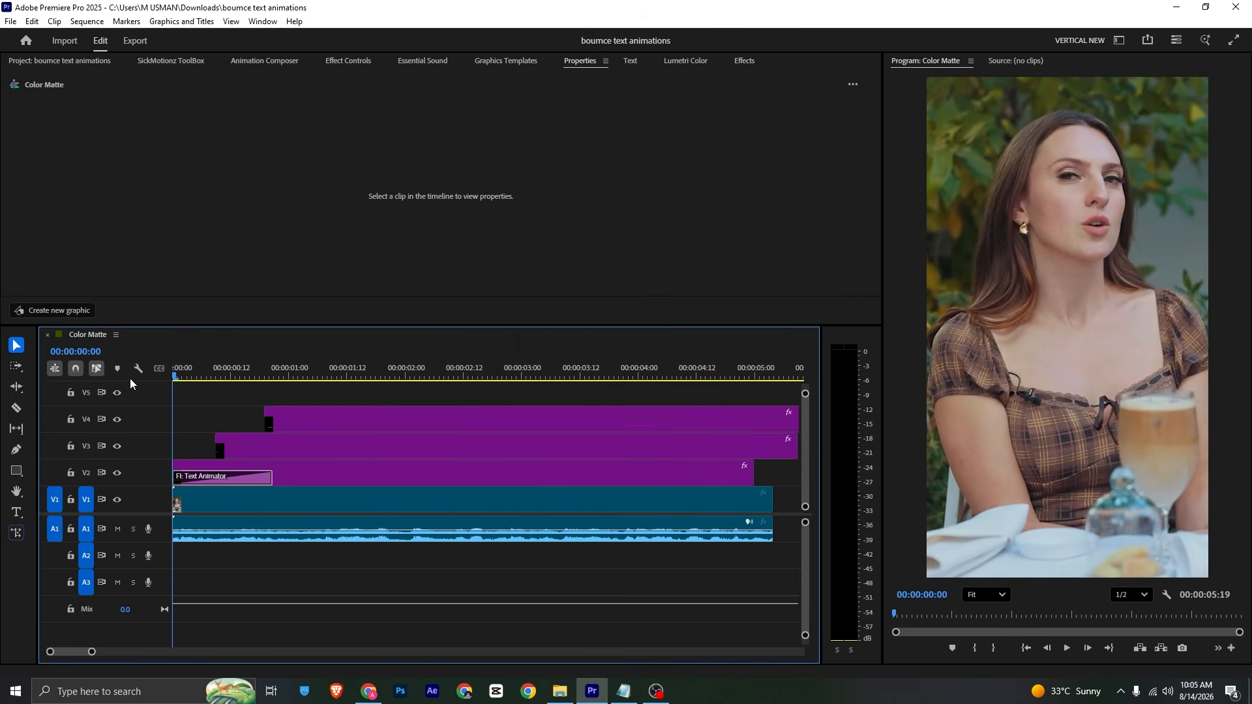
key(space)
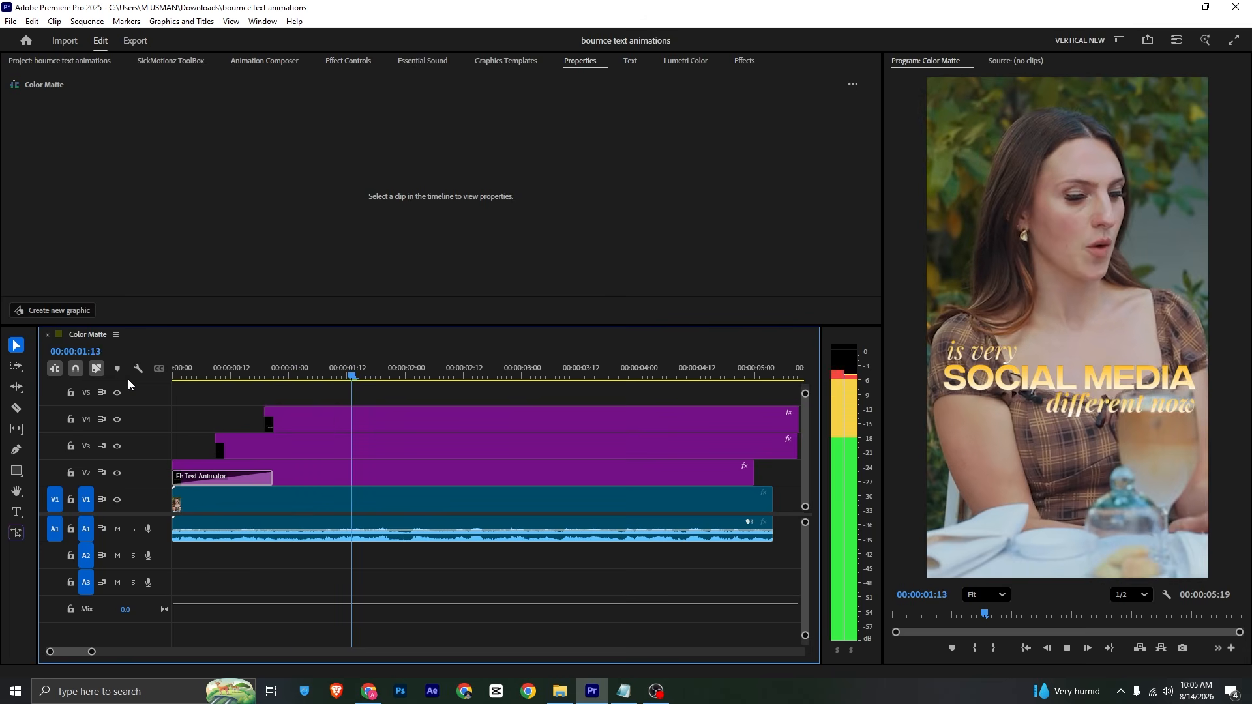
key(space)
drag(363, 373, 393, 368)
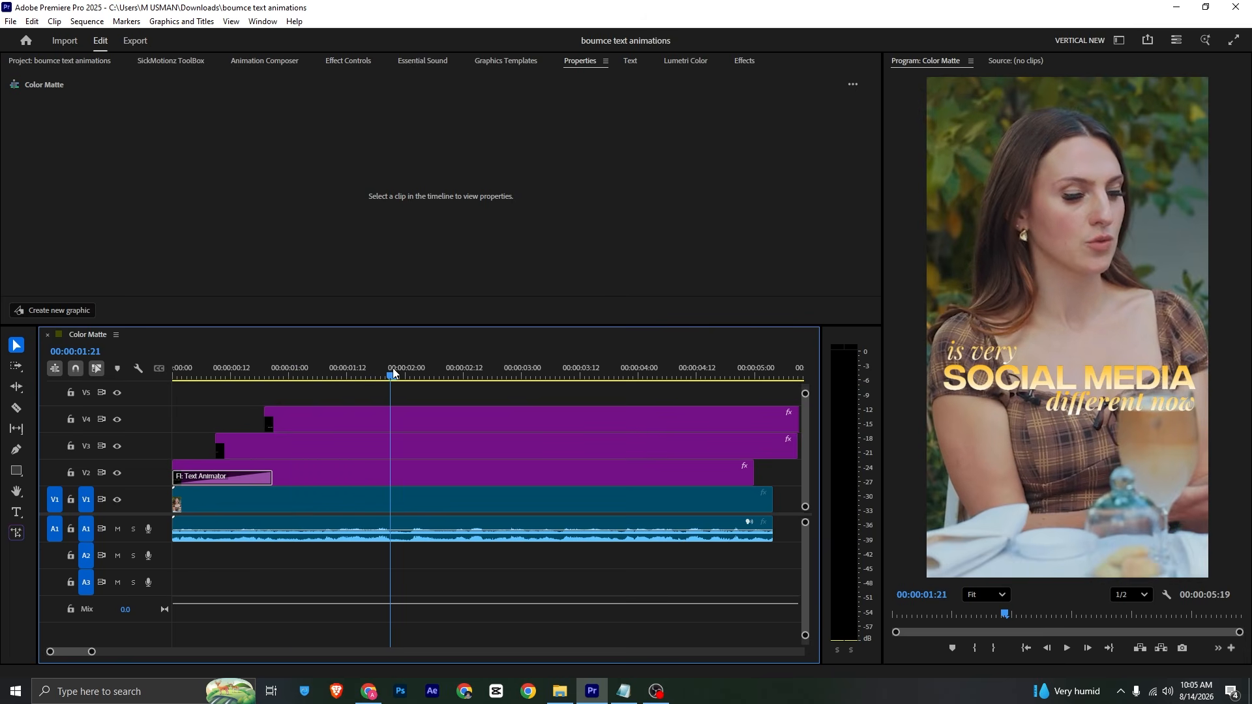
key(c)
click(393, 419)
click(393, 446)
click(393, 473)
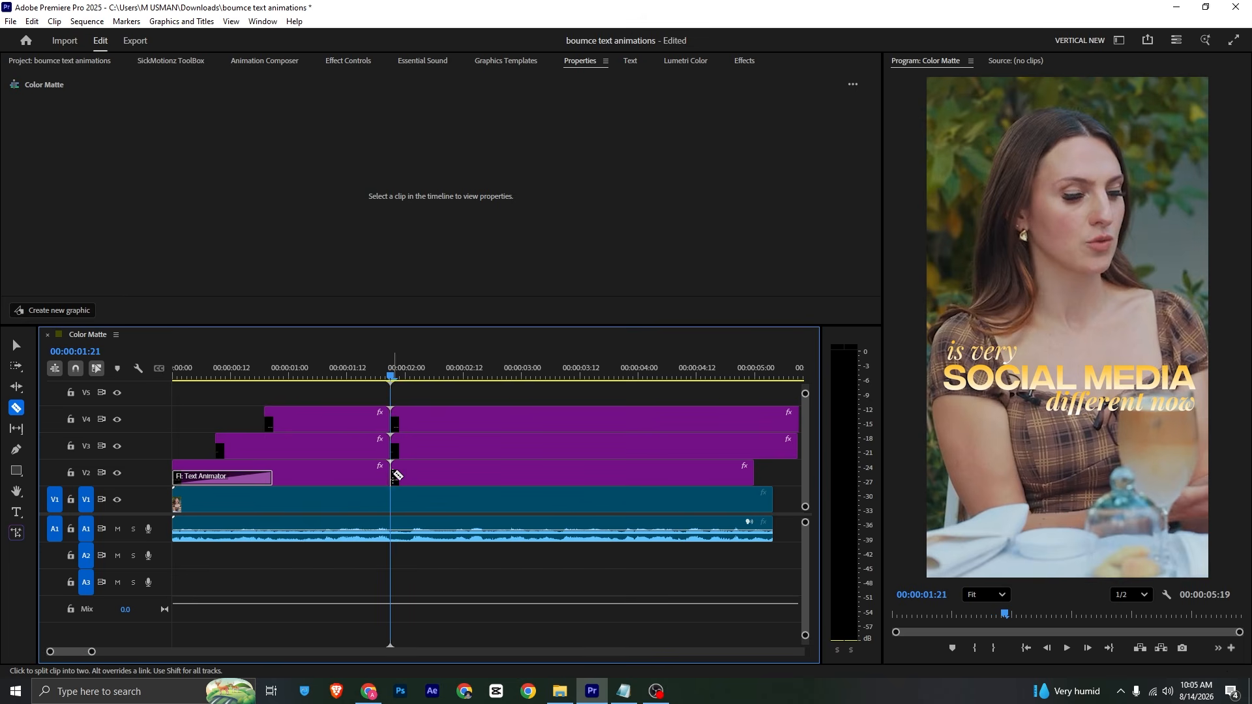
Step: Return to the Selection tool, move the playhead to 00:00:02:00, and save the project
key(v)
drag(393, 373, 406, 373)
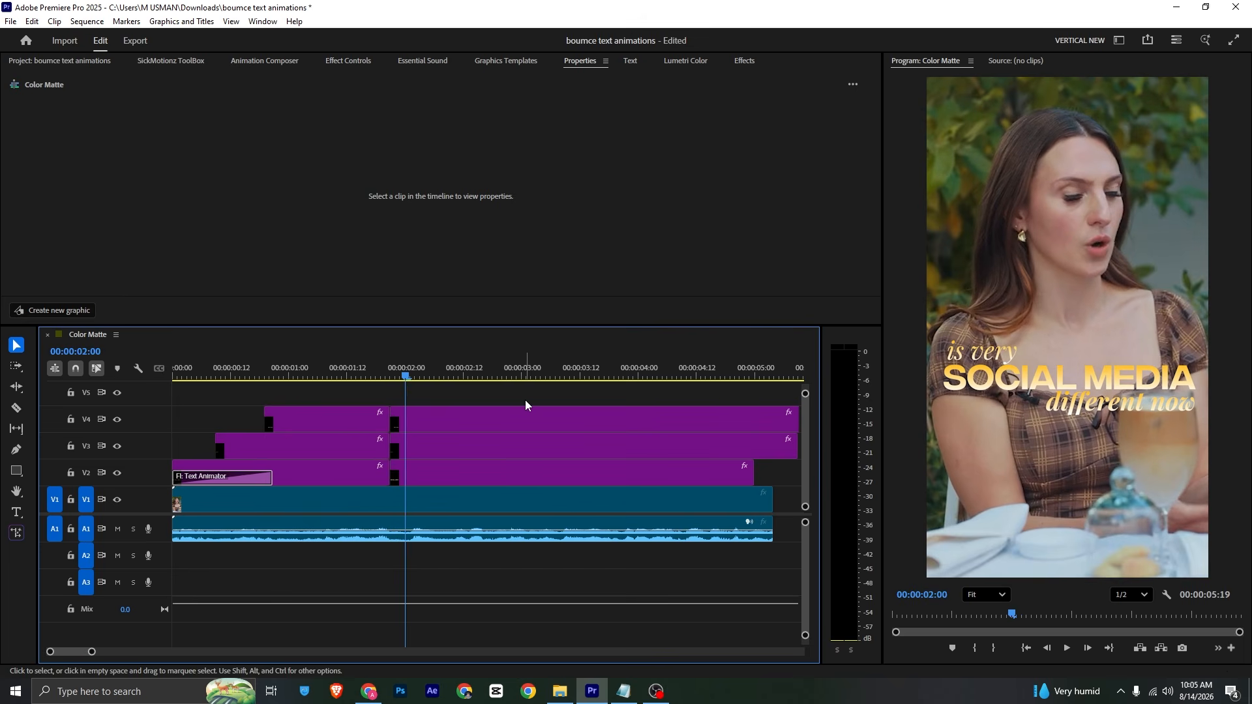
key(ctrl+s)
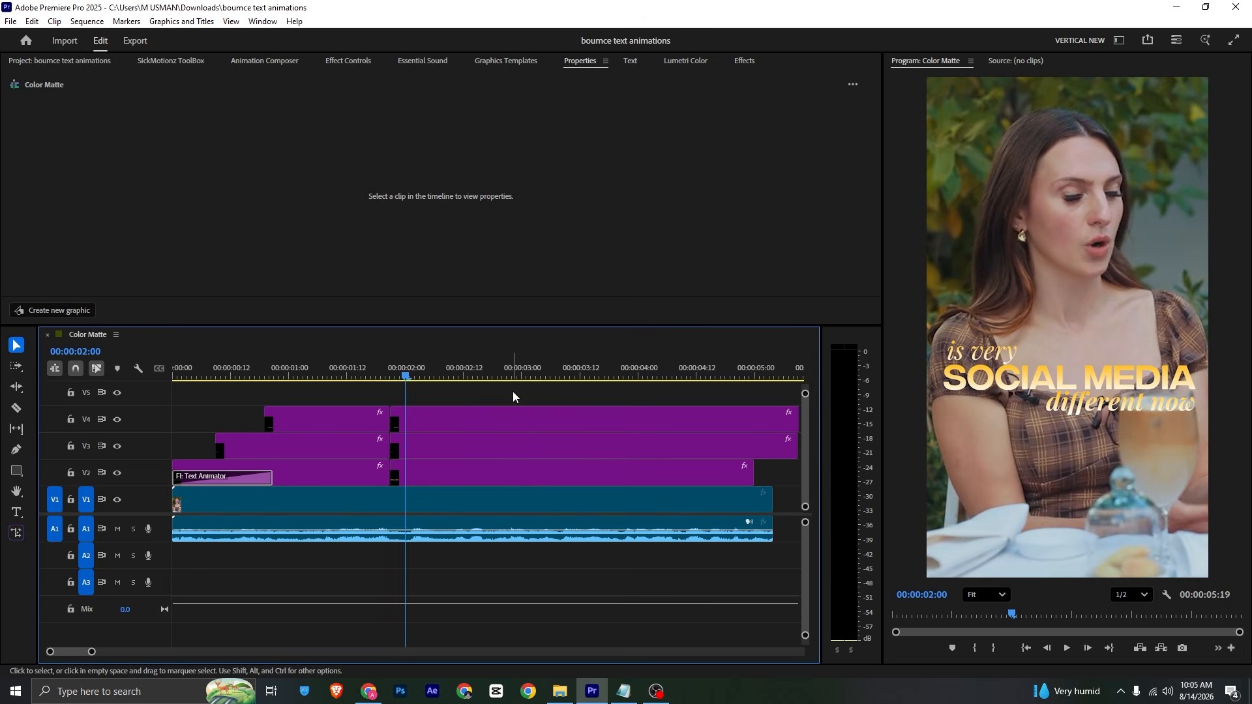